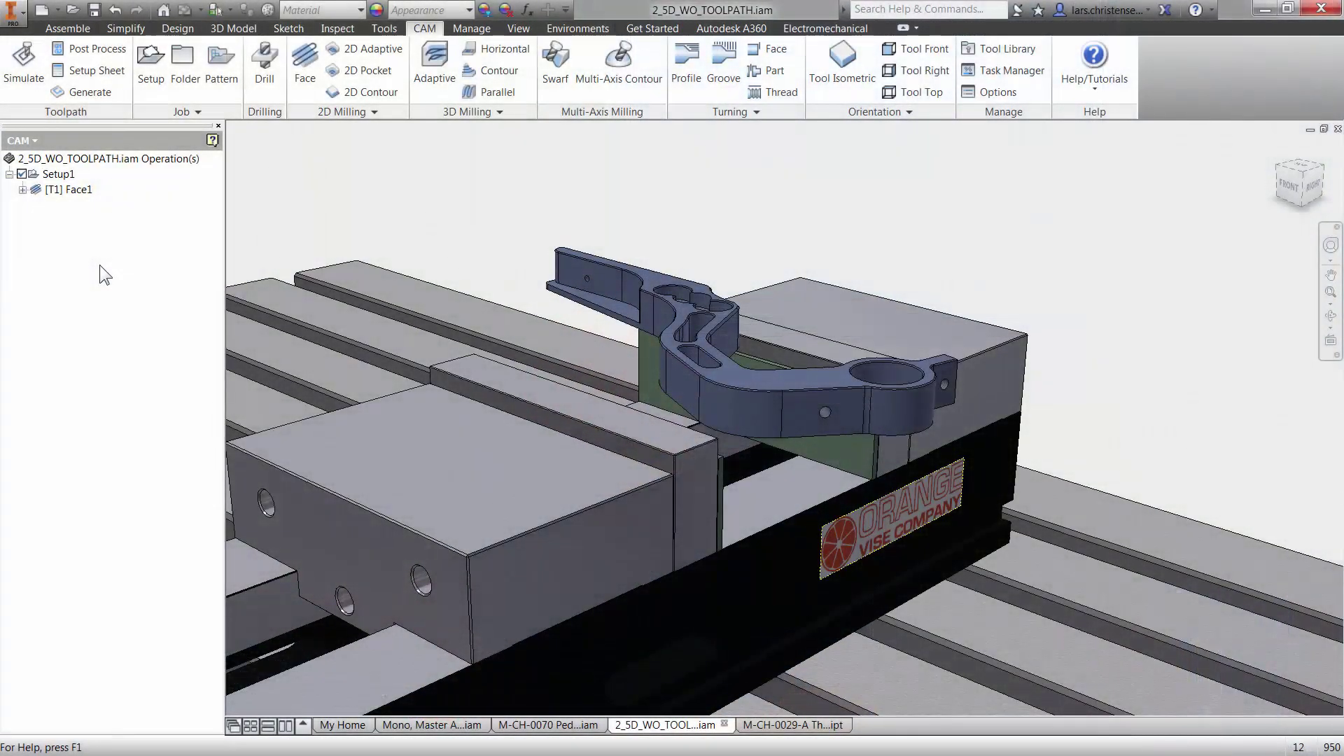
Show Setup1's stock box, then display the Face1 toolpath over the pedal.
left_click(60, 174)
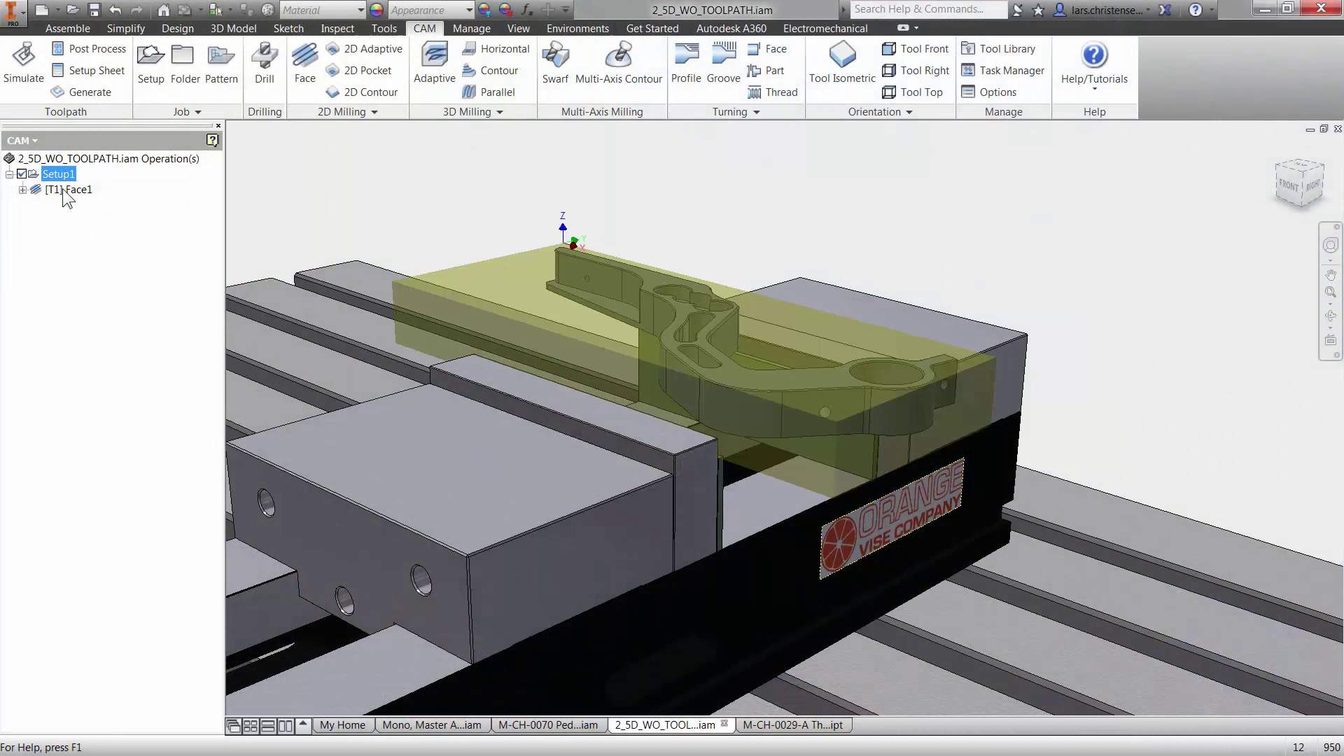
left_click(65, 193)
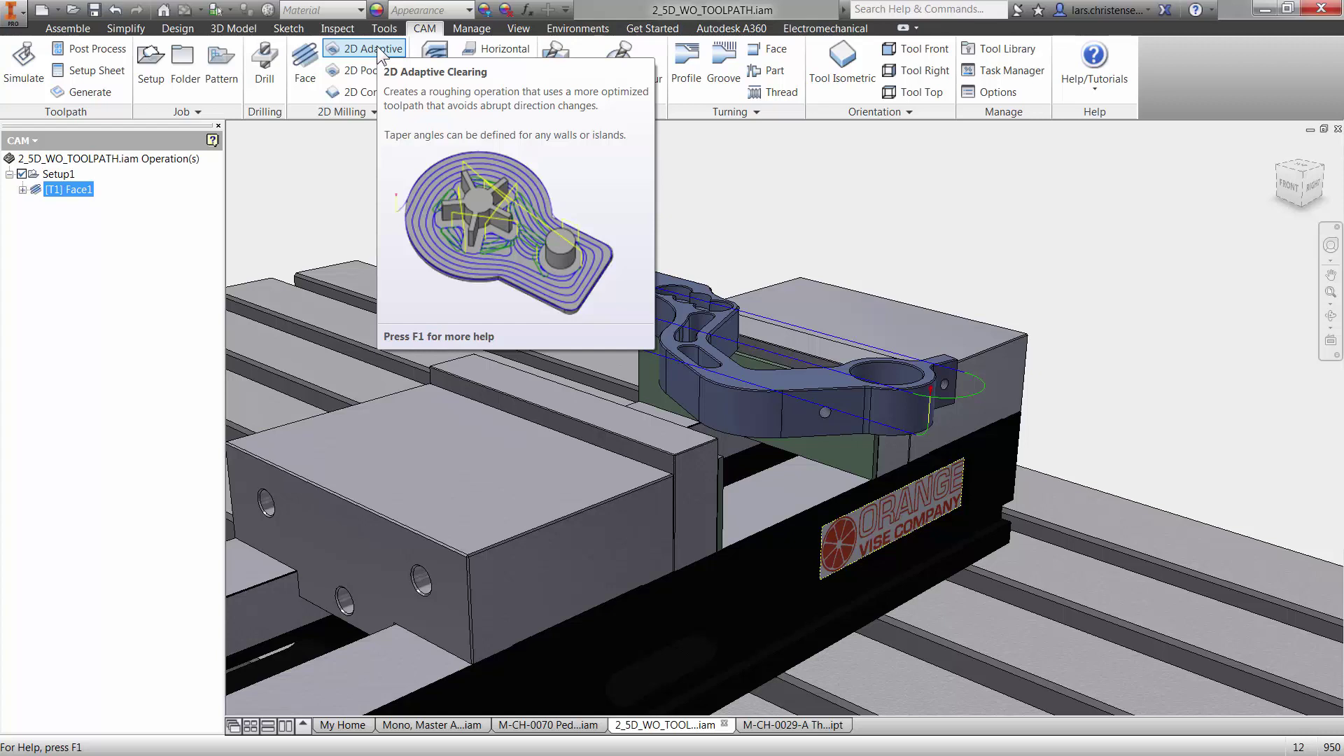
Create a 2D Adaptive operation and choose #2 - Ø16 mm flat from the Tutorial library.
left_click(376, 45)
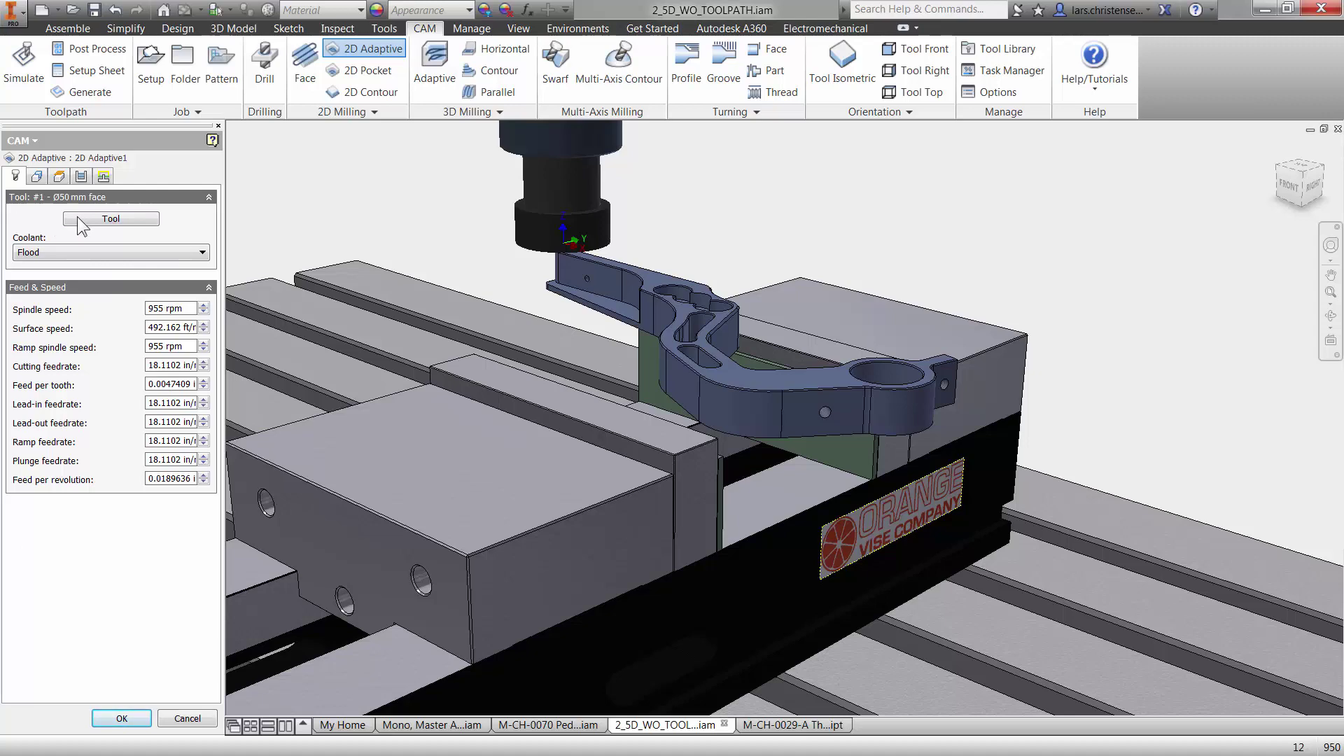
left_click(104, 218)
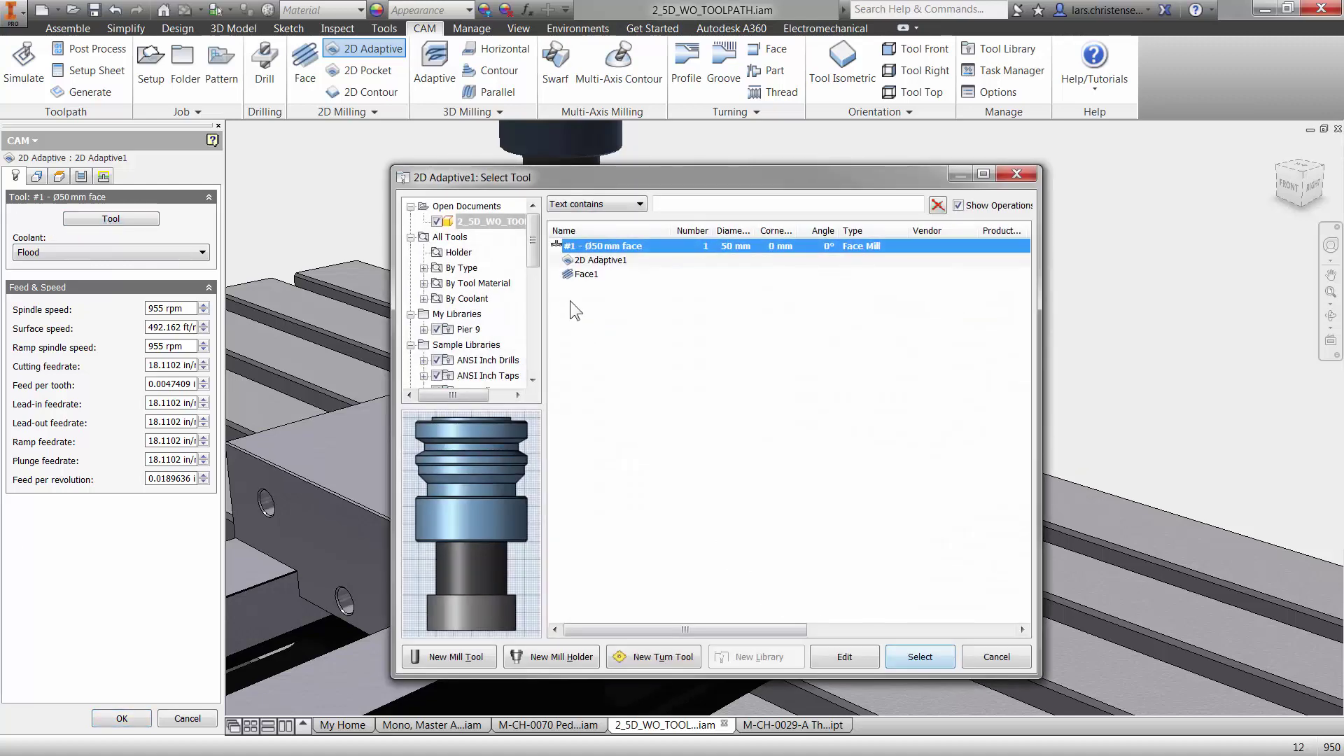
left_click_drag(531, 245, 531, 347)
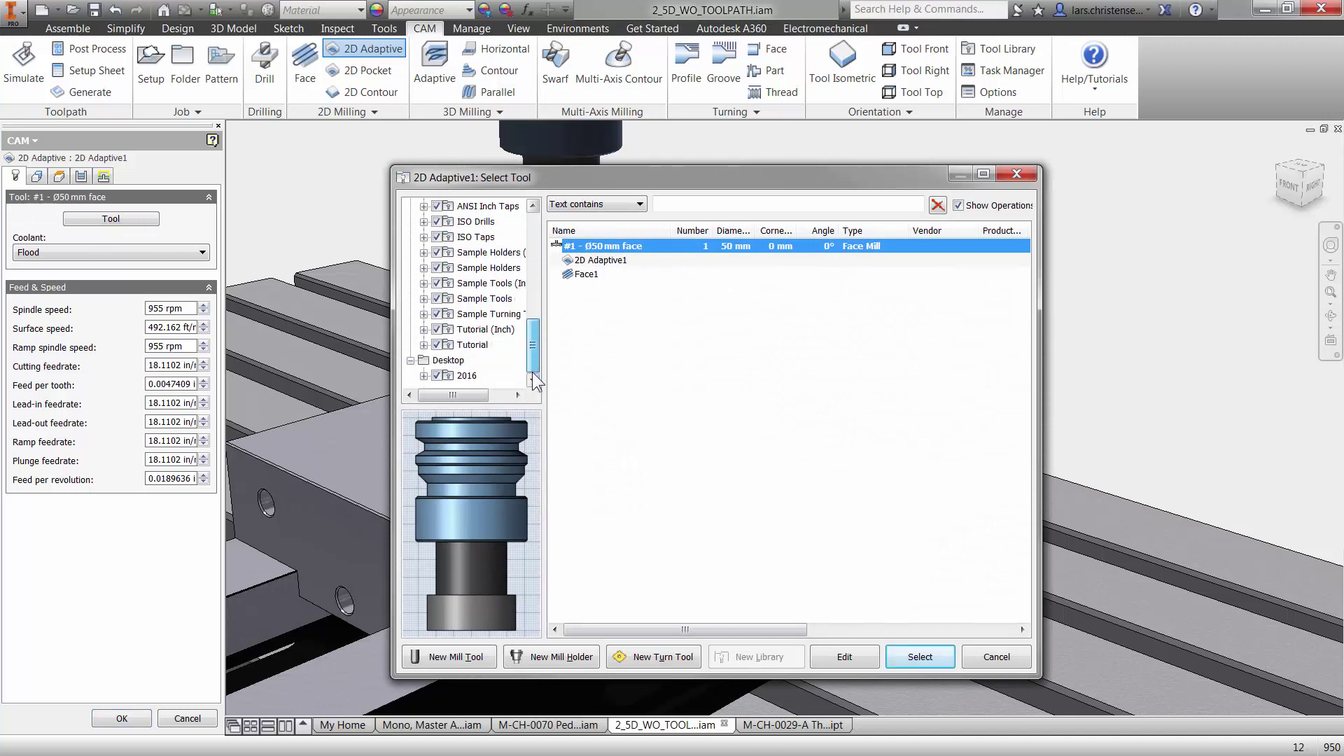
left_click(471, 345)
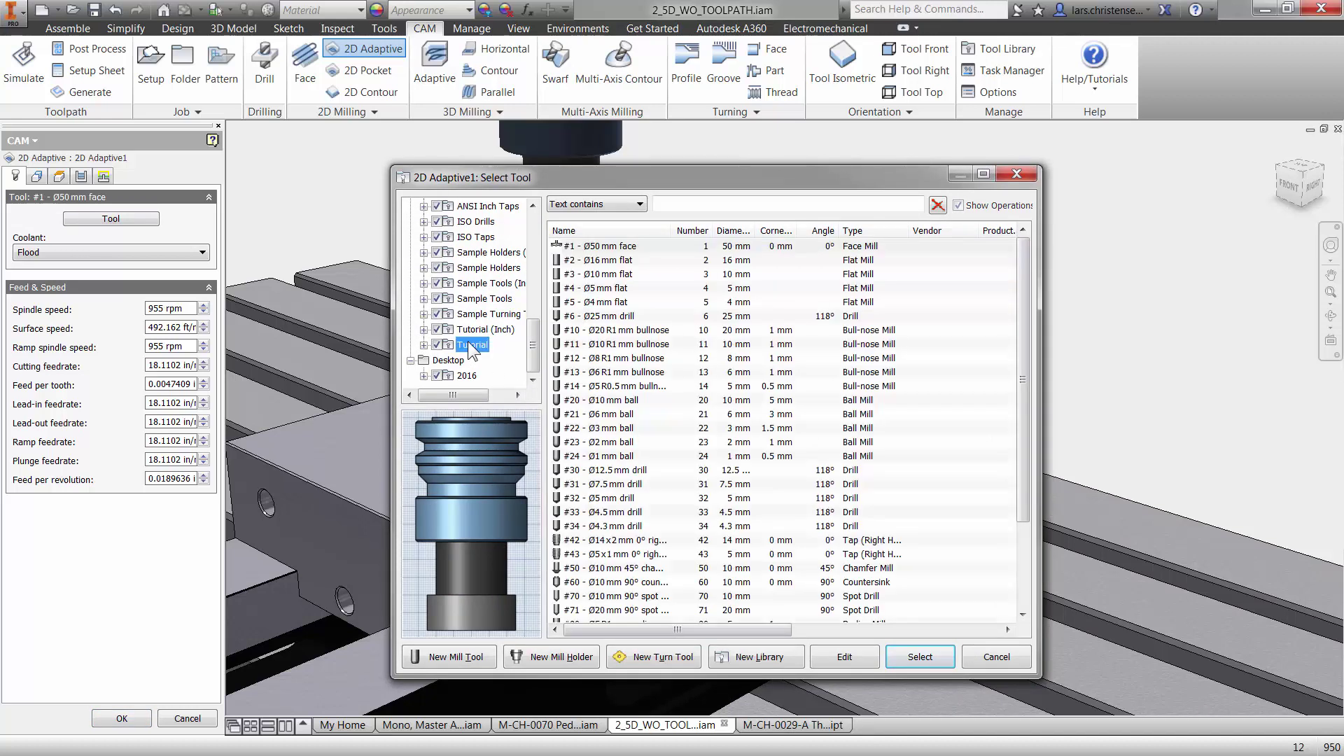
left_click(629, 262)
left_click(628, 262)
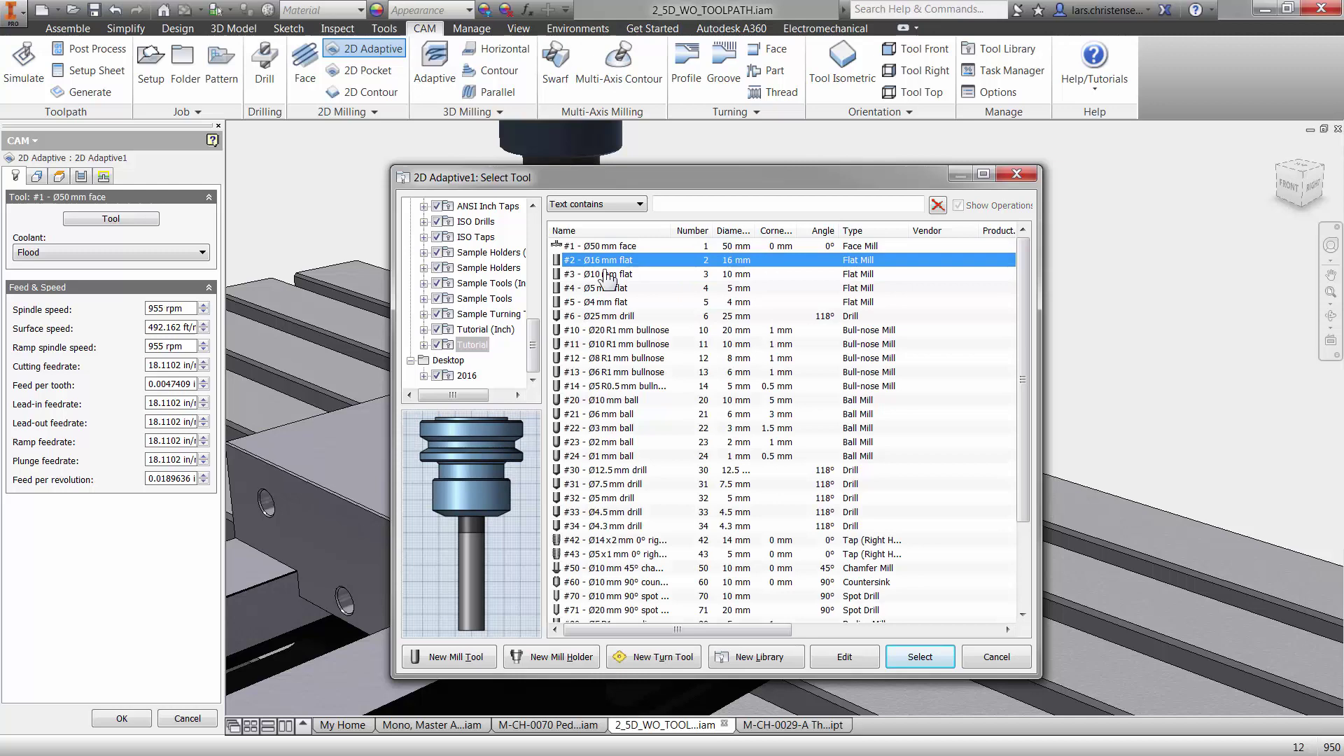
left_click(844, 658)
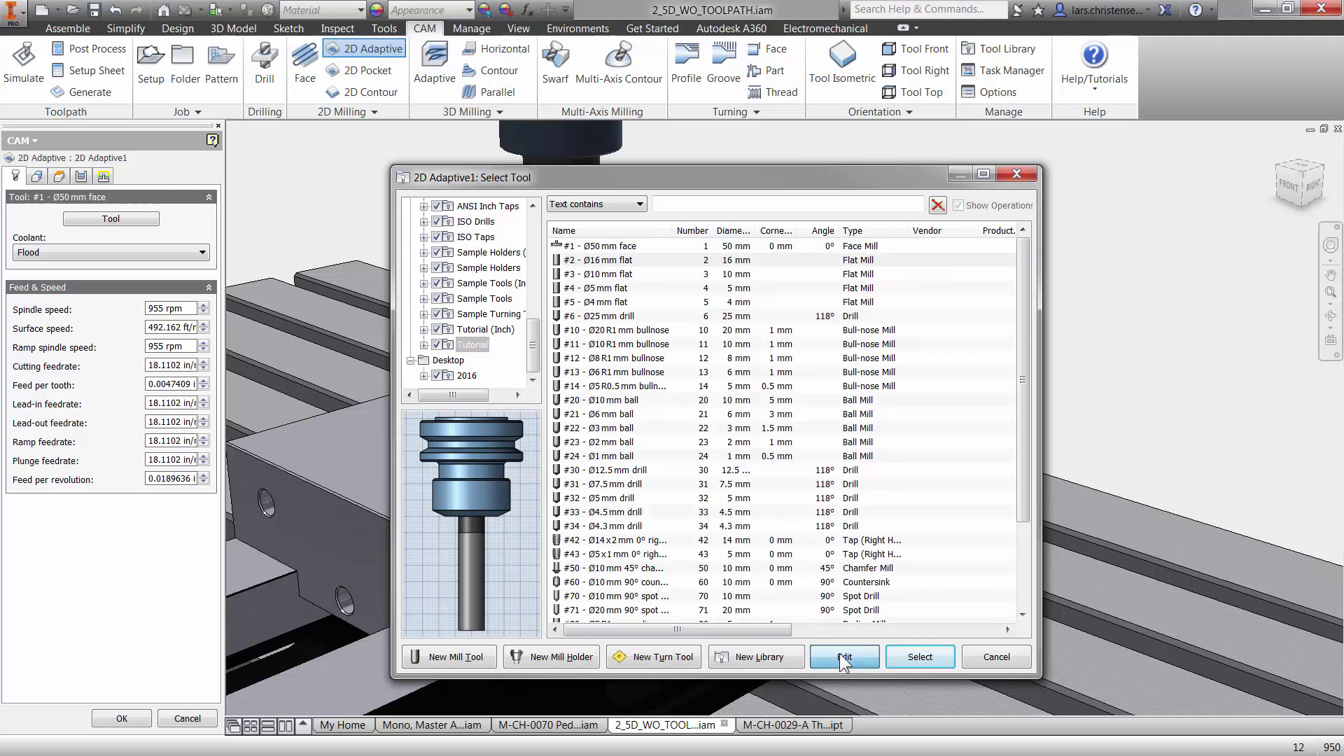
left_click(496, 273)
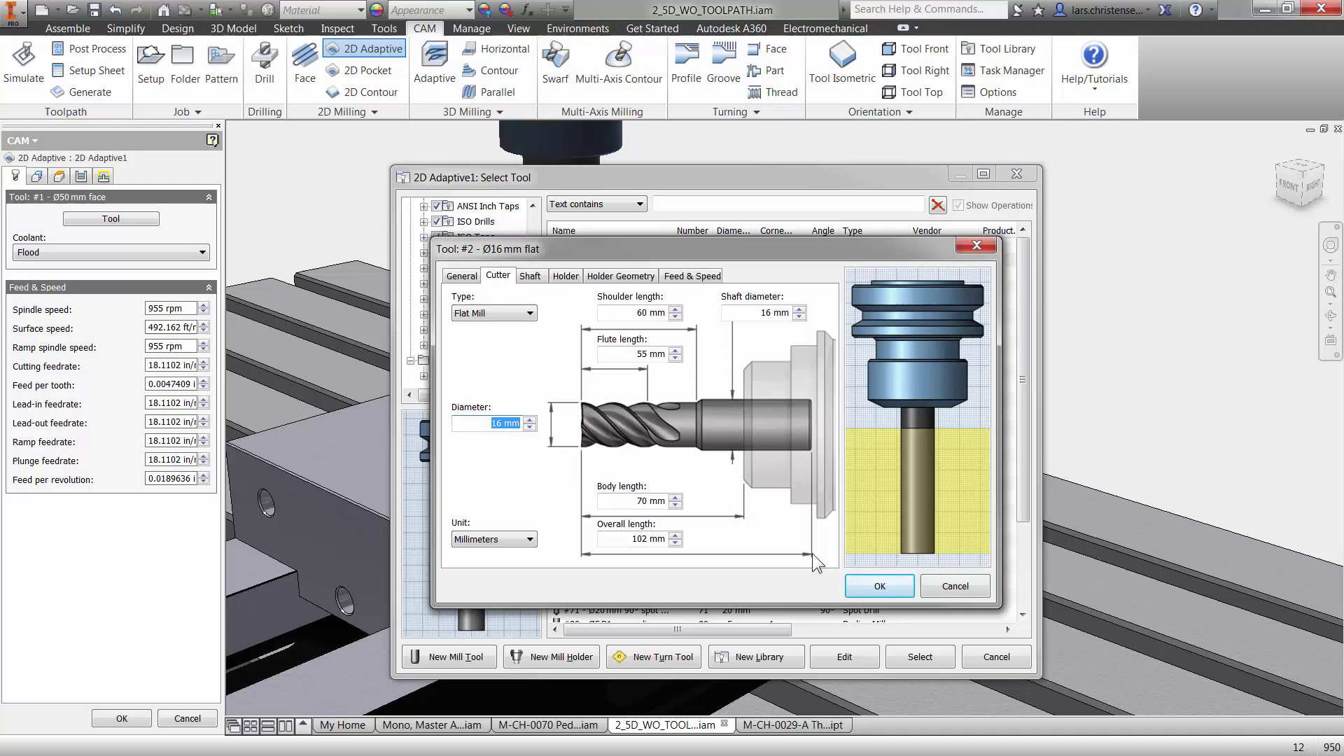
Confirm the Ø16 mm flat mill and select the pedal's outline as the pocket boundary.
left_click(887, 581)
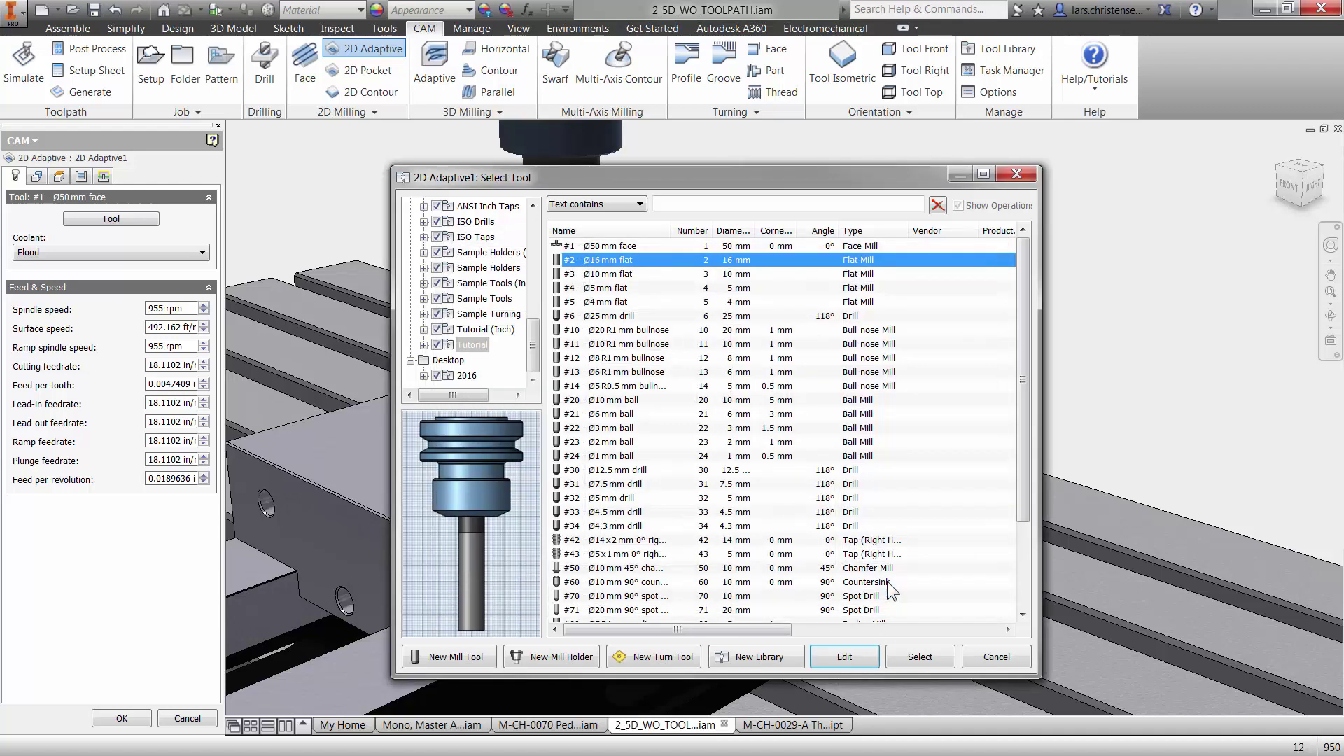
left_click(918, 658)
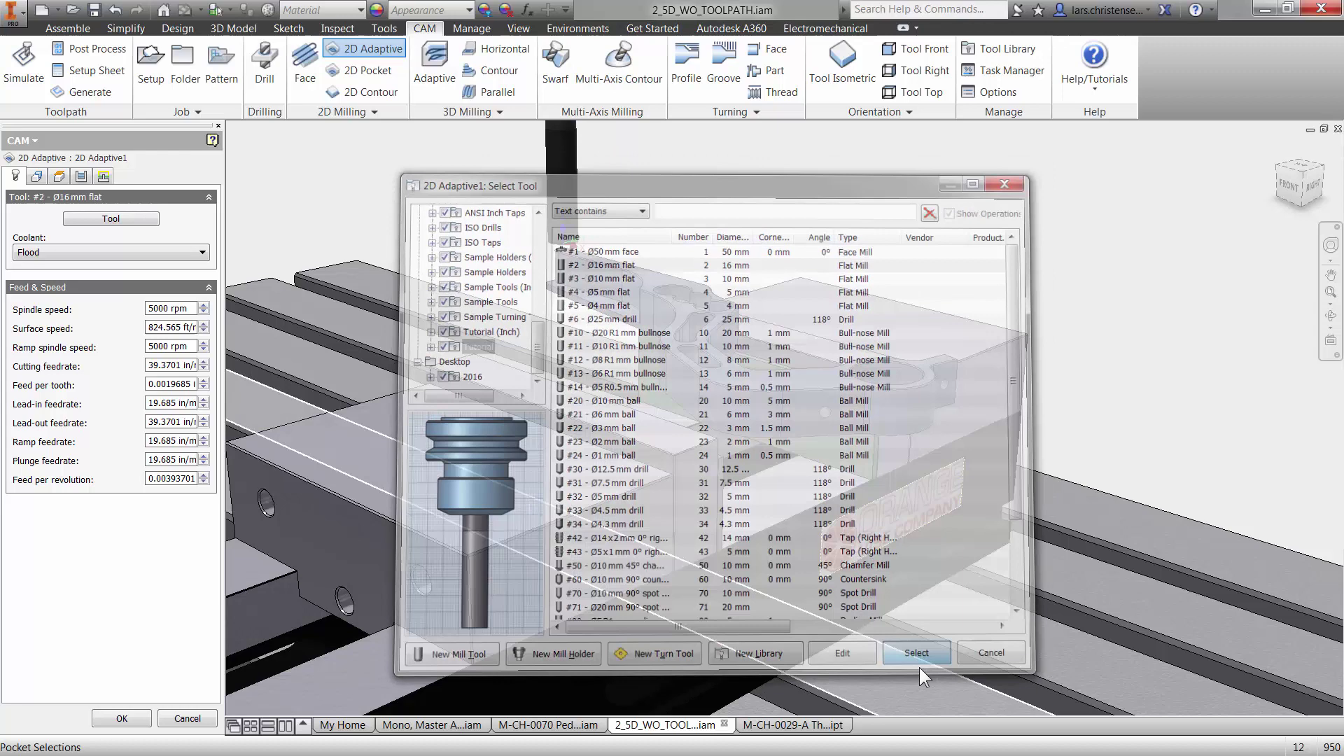
left_click(37, 176)
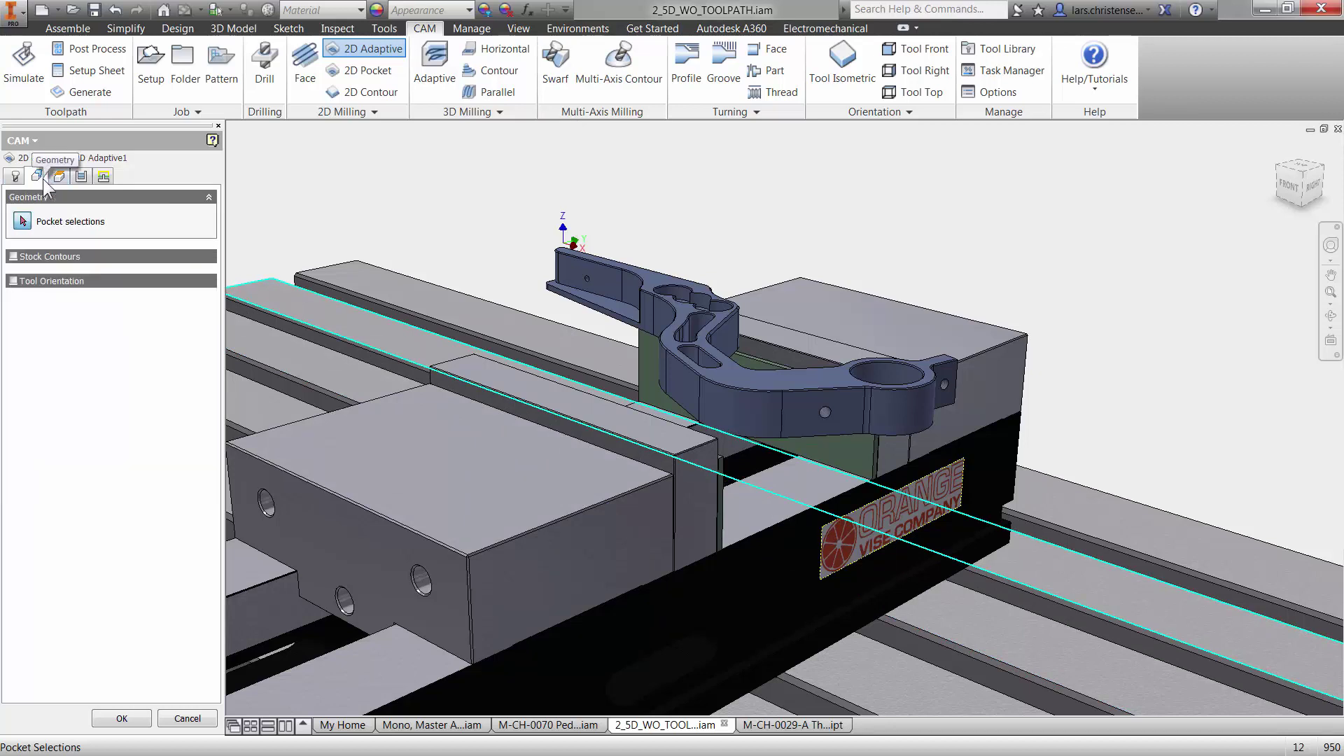
left_click(594, 319)
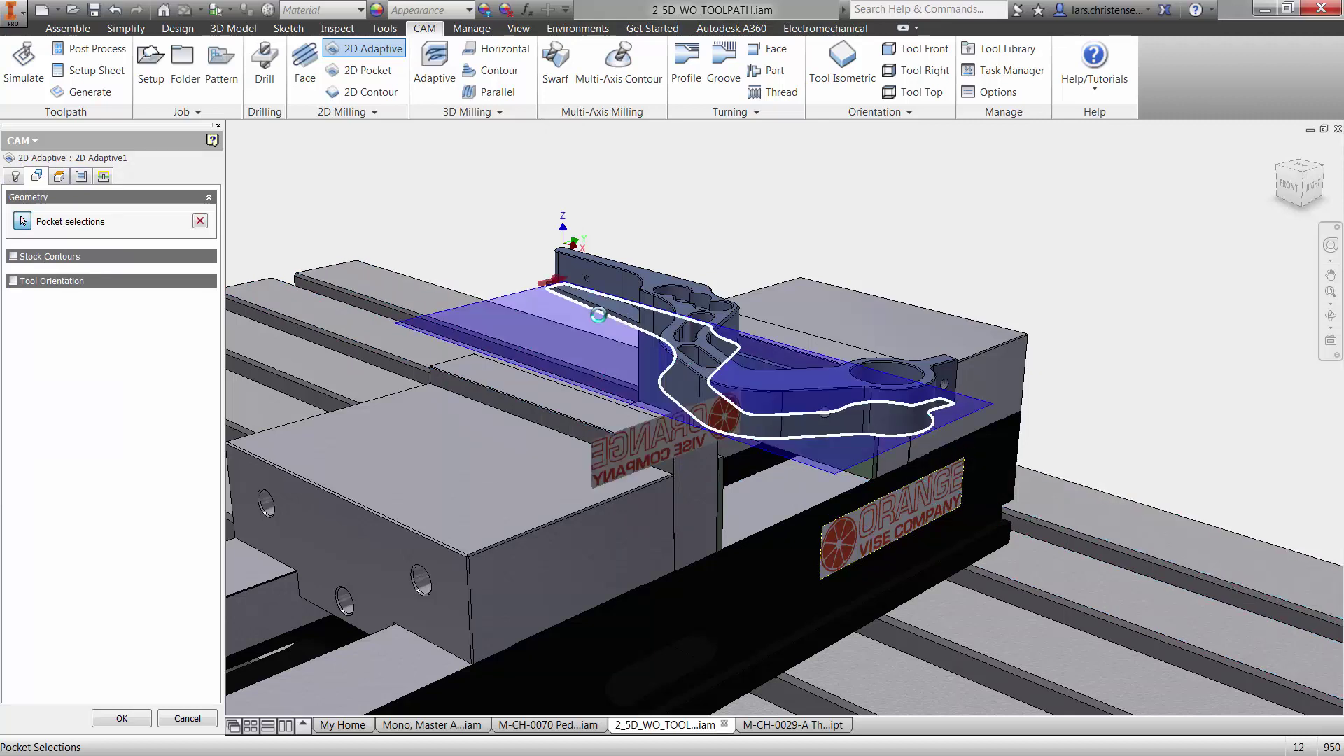
On the Heights page, leave Top Height set to Stock top.
left_click(59, 176)
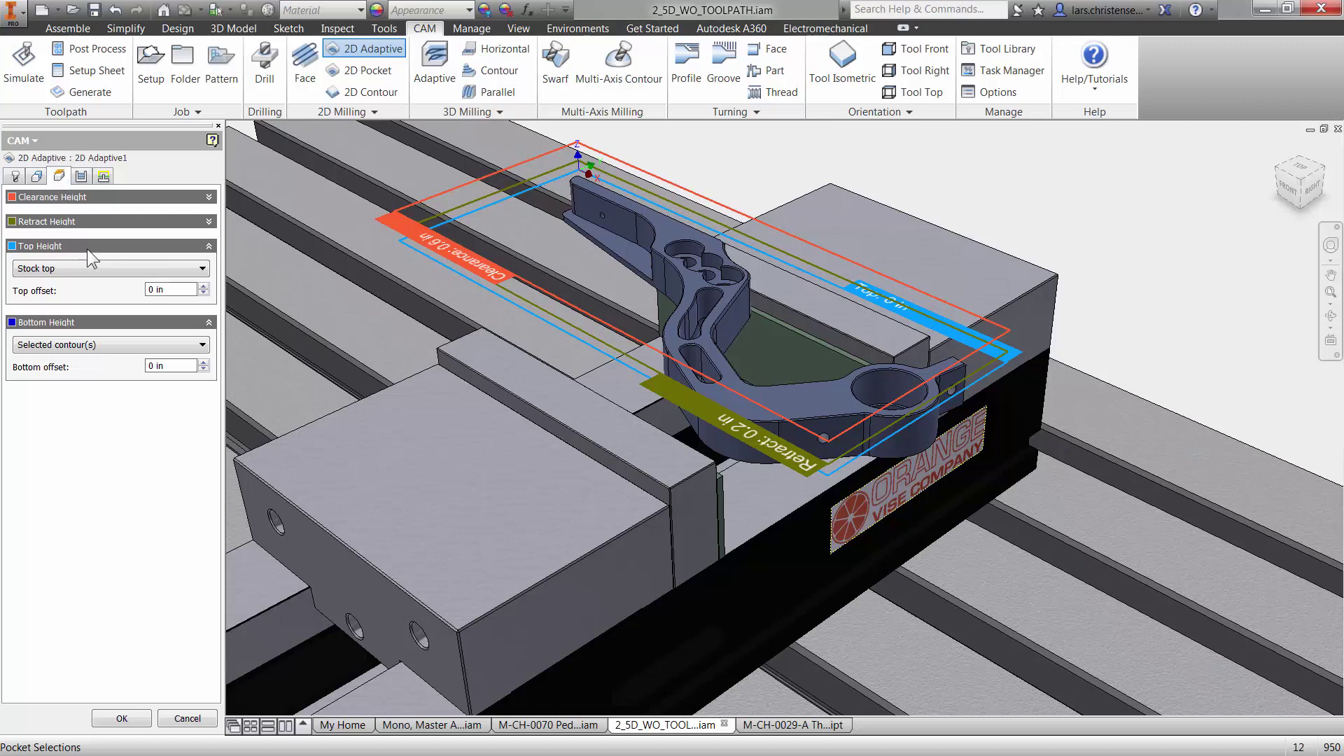
mouse_move(81, 268)
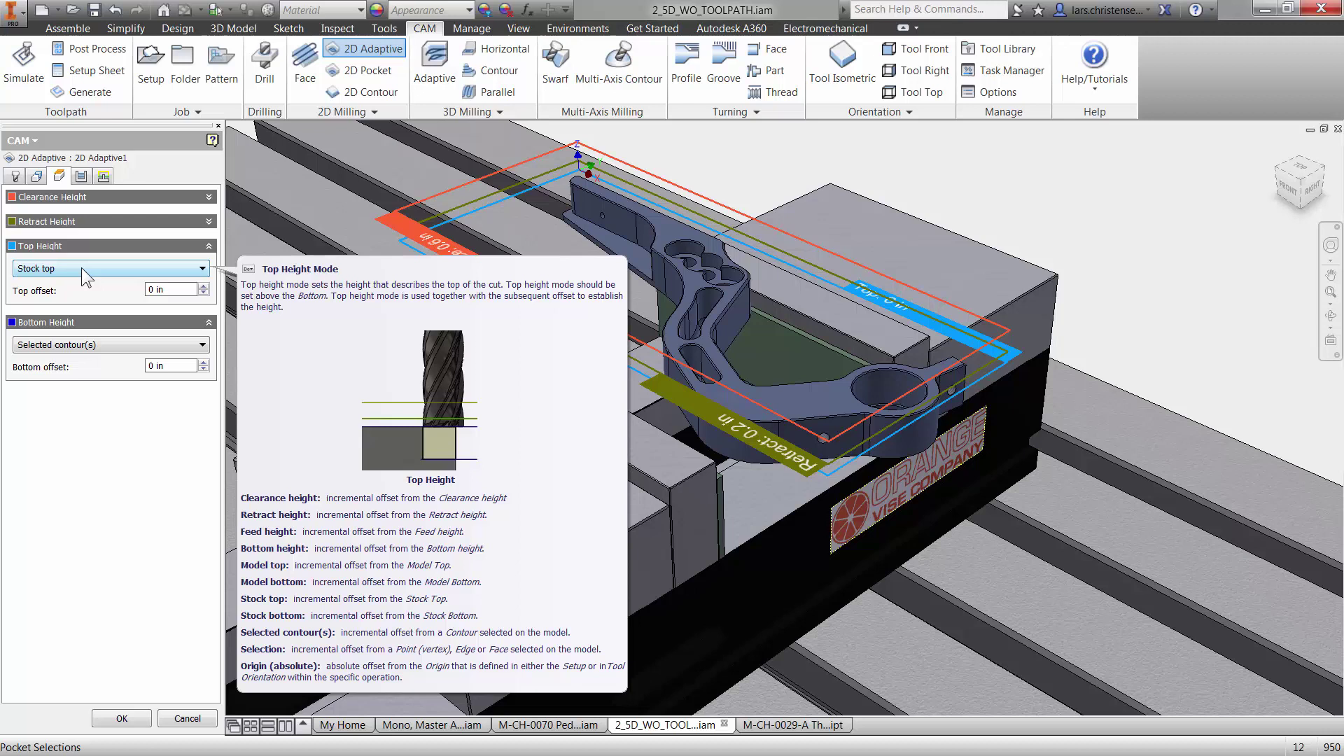
left_click(81, 267)
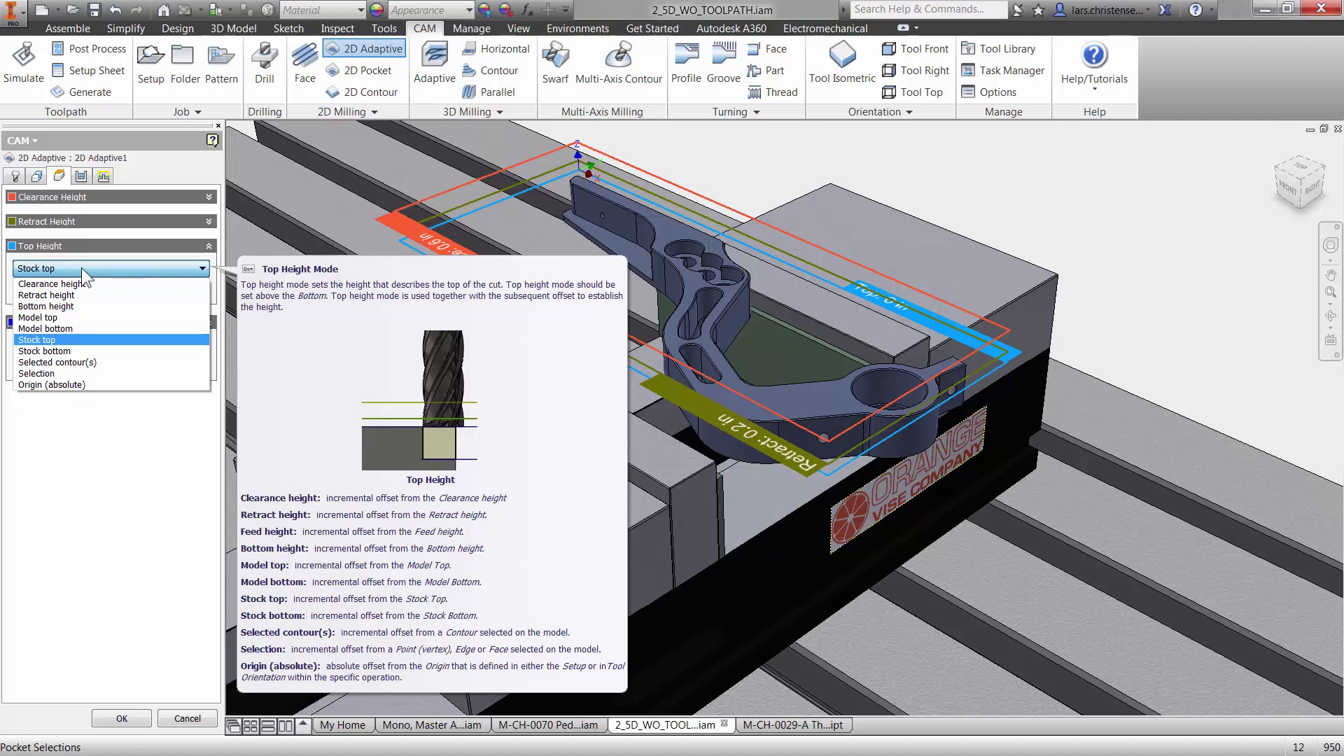
left_click(82, 267)
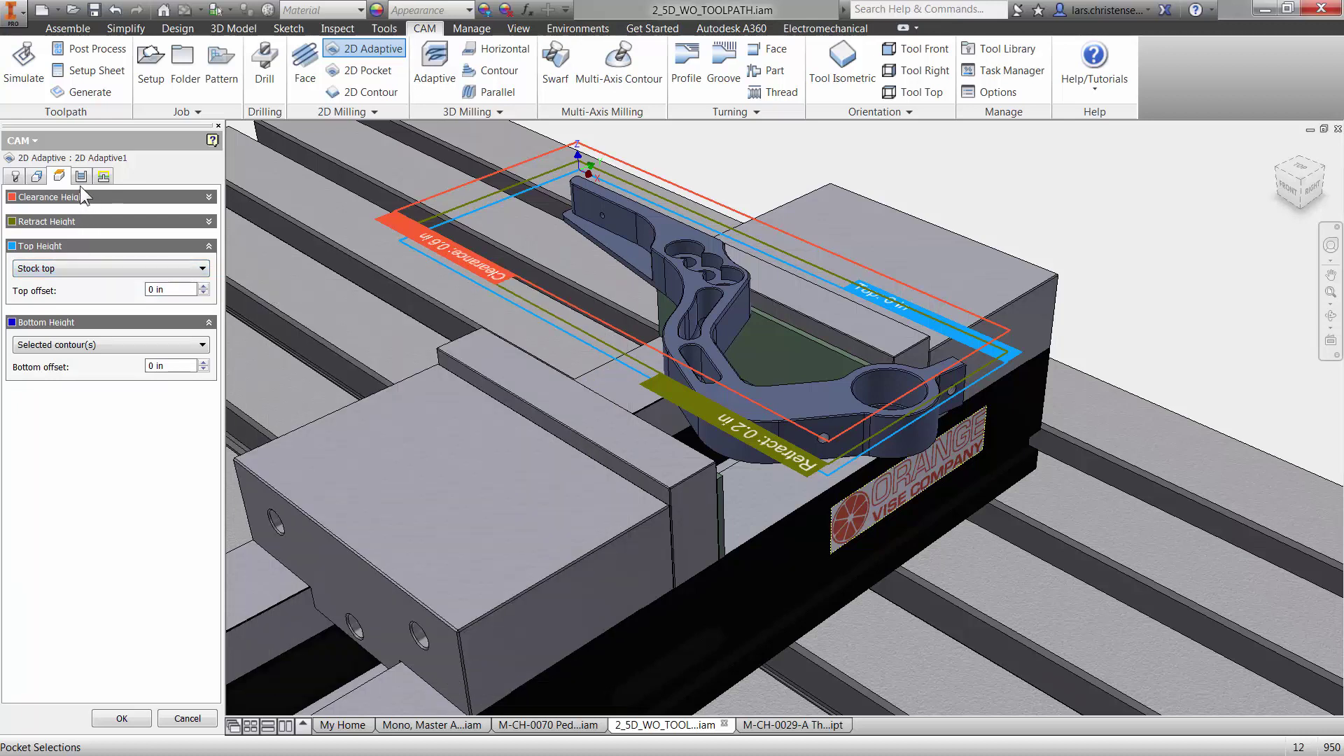
Check Passes and Linking with Stay-down level at Least, then return to the Geometry page.
left_click(82, 181)
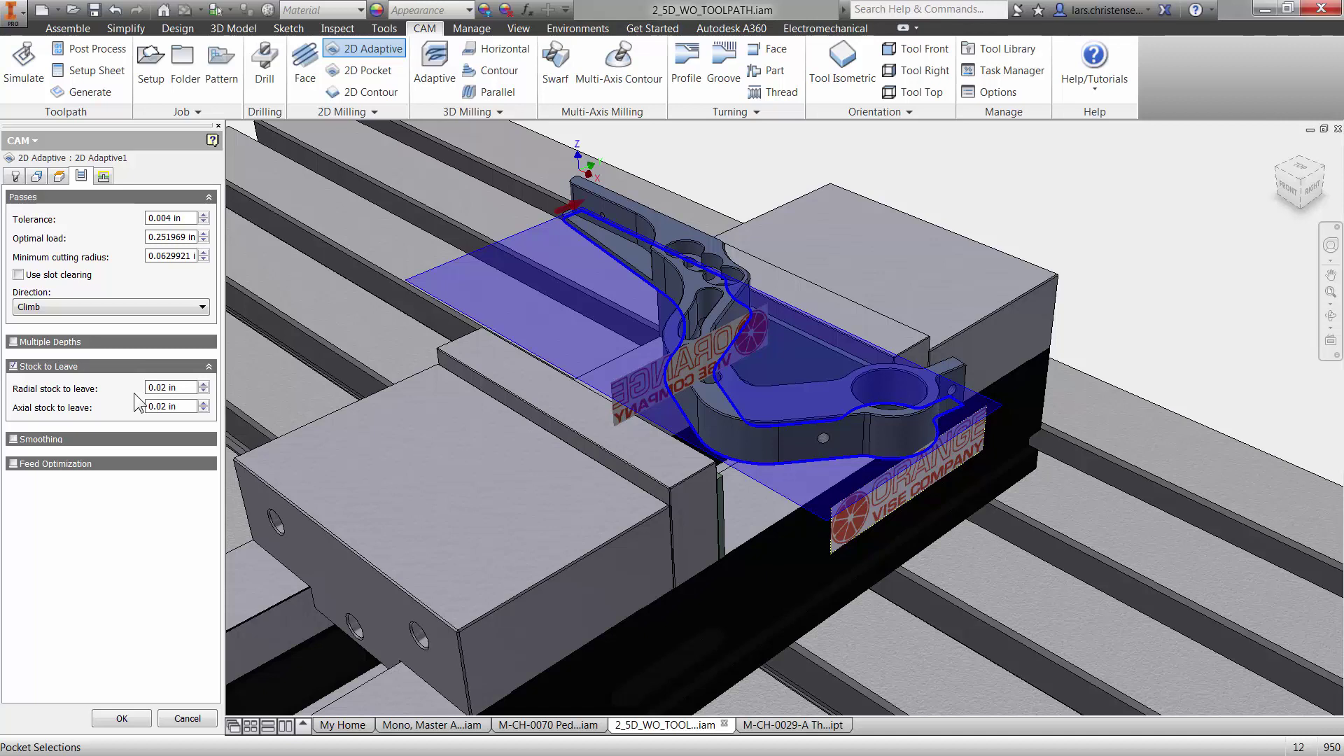
left_click(105, 175)
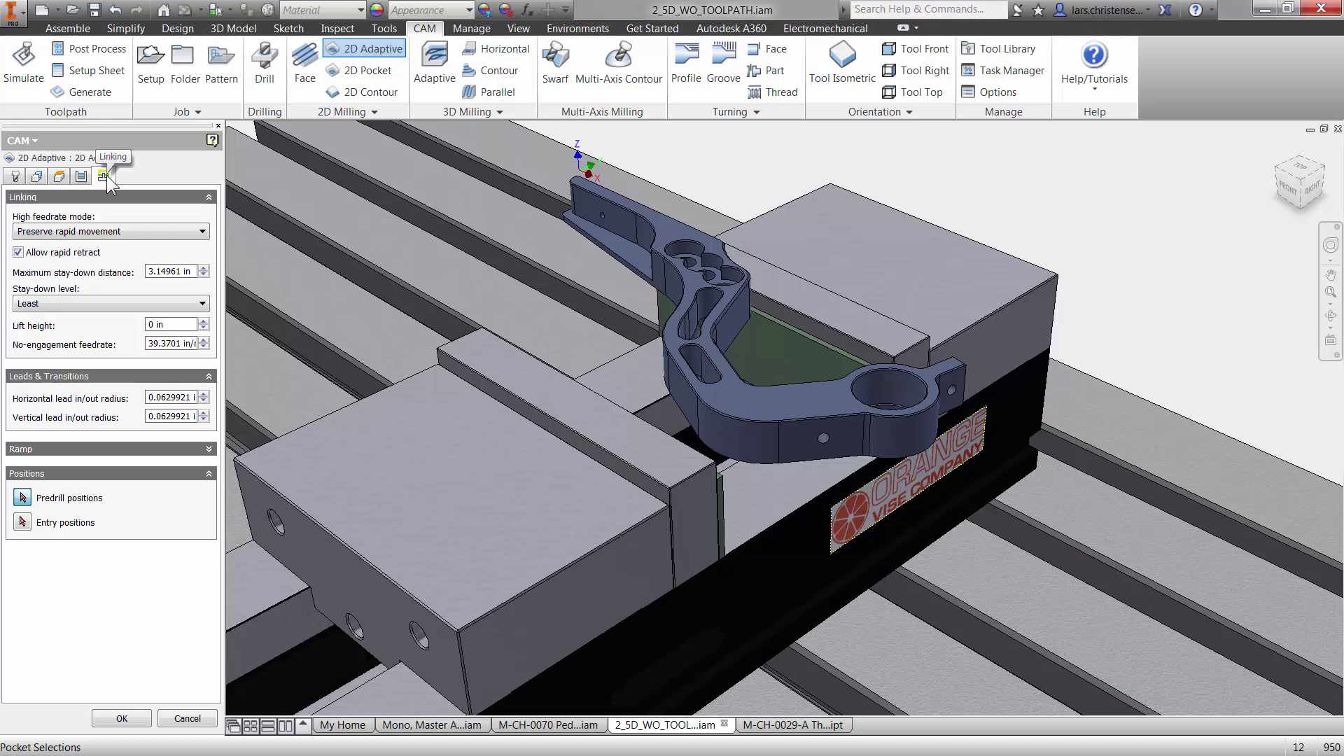
left_click(135, 299)
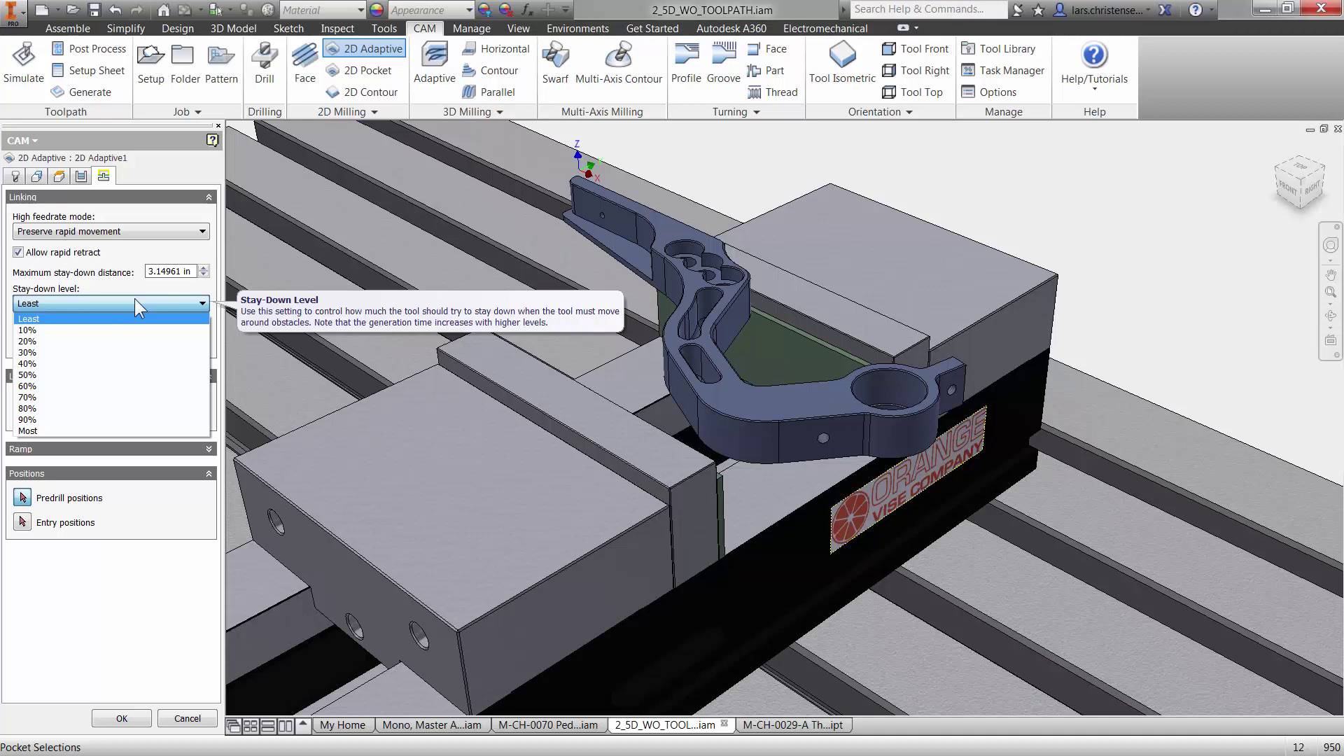
left_click(135, 298)
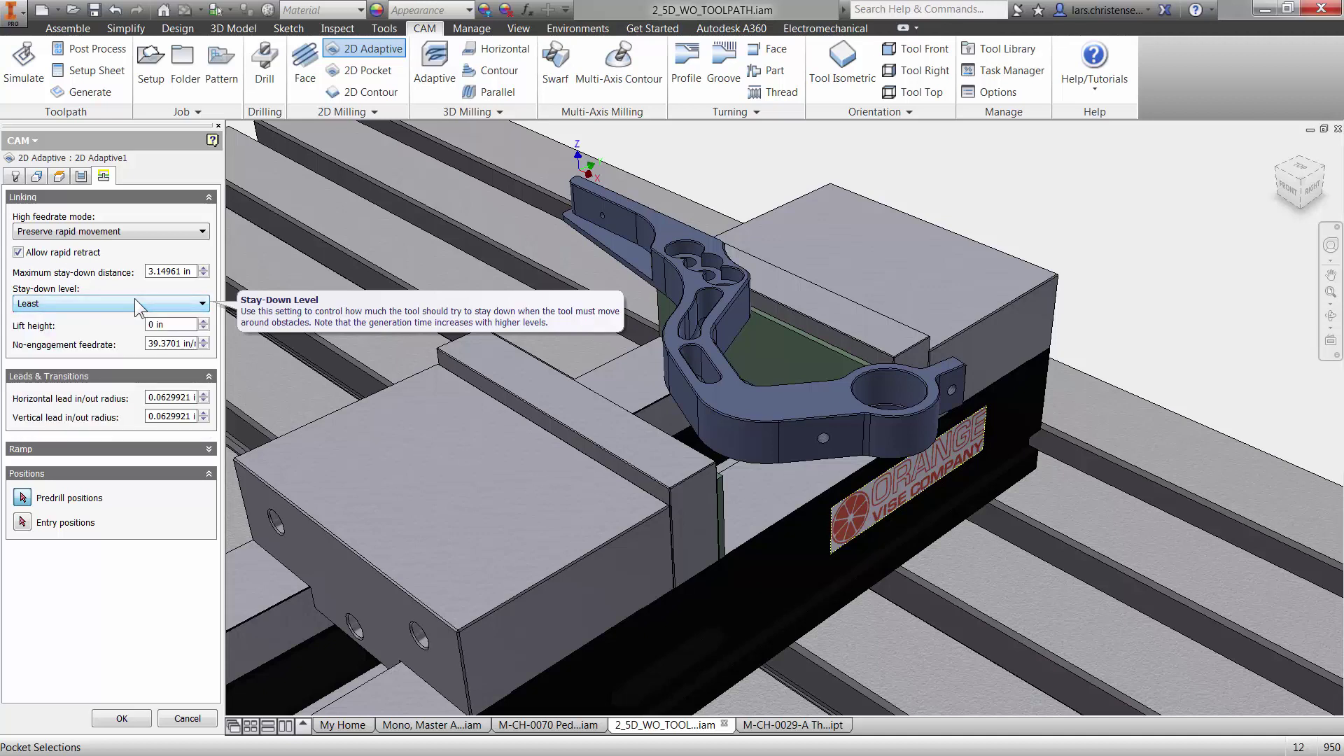
left_click(13, 178)
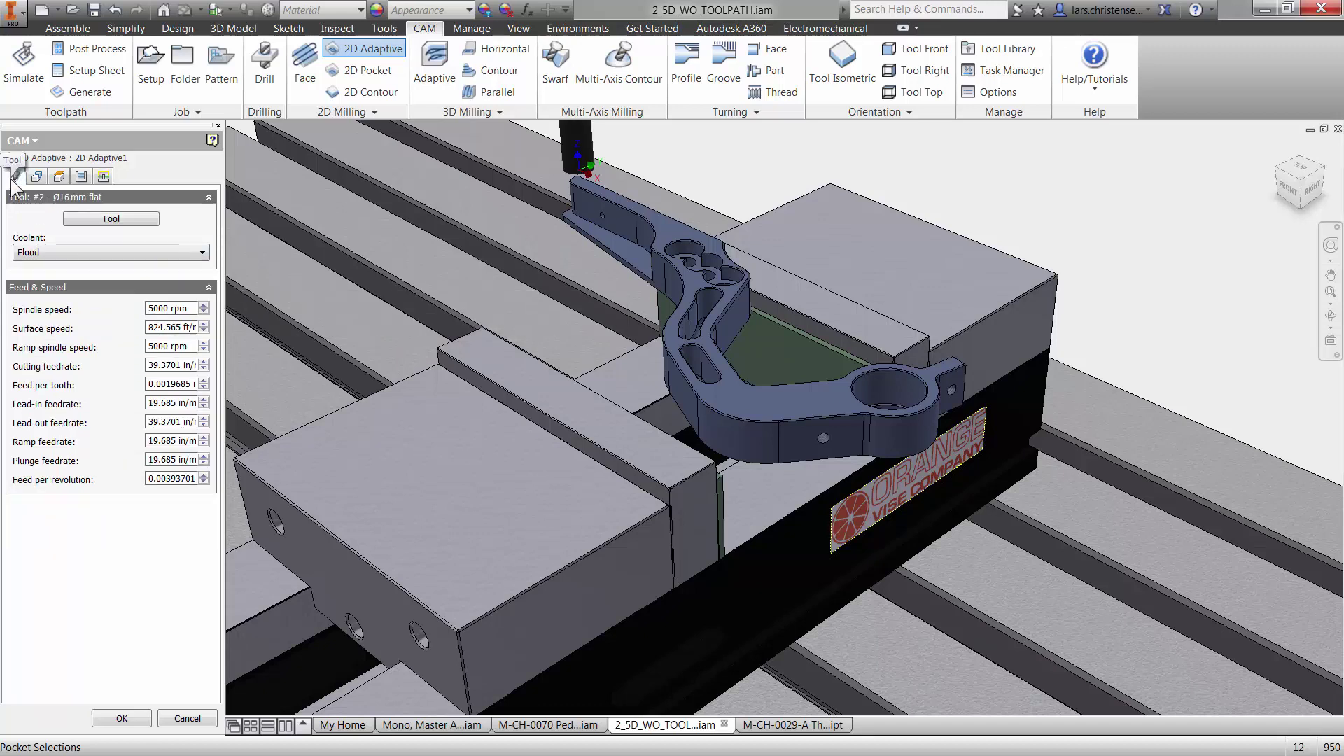
left_click(38, 176)
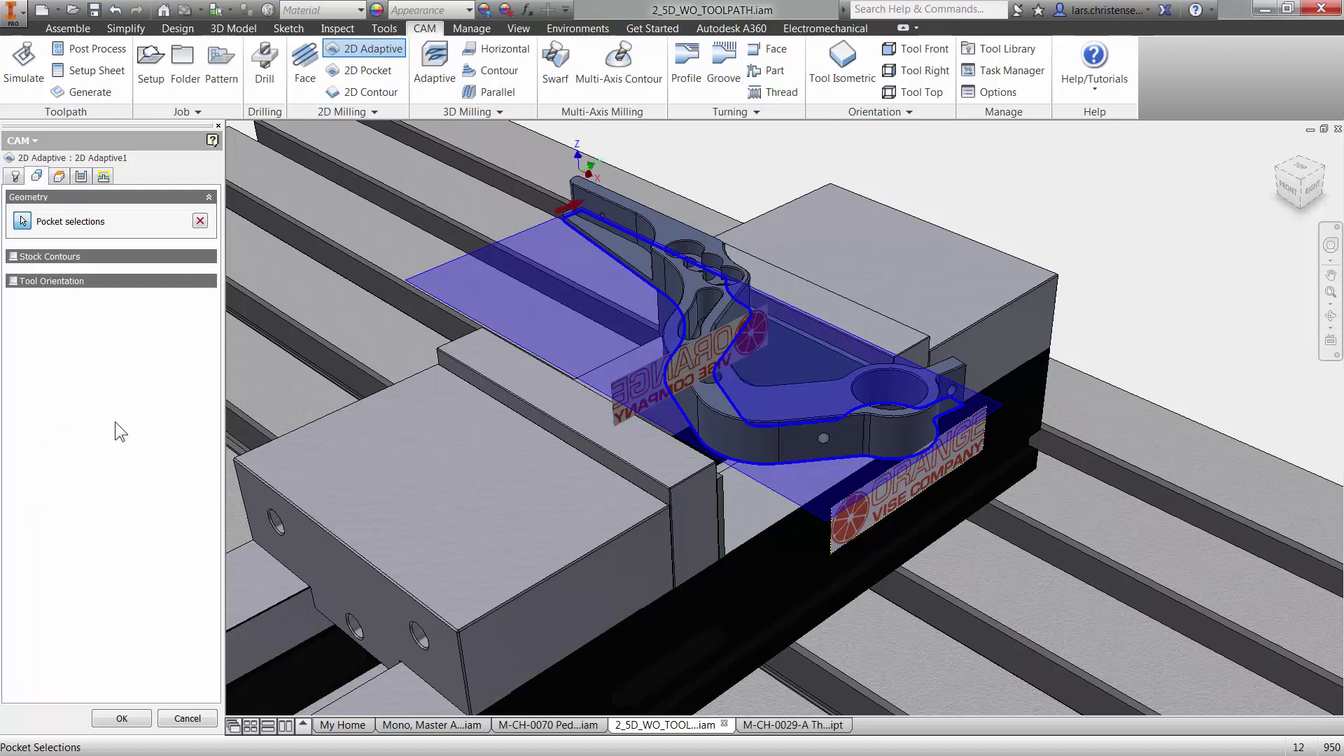
Accept 2D Adaptive1 to compute its toolpath, then launch the setup simulation.
left_click(136, 717)
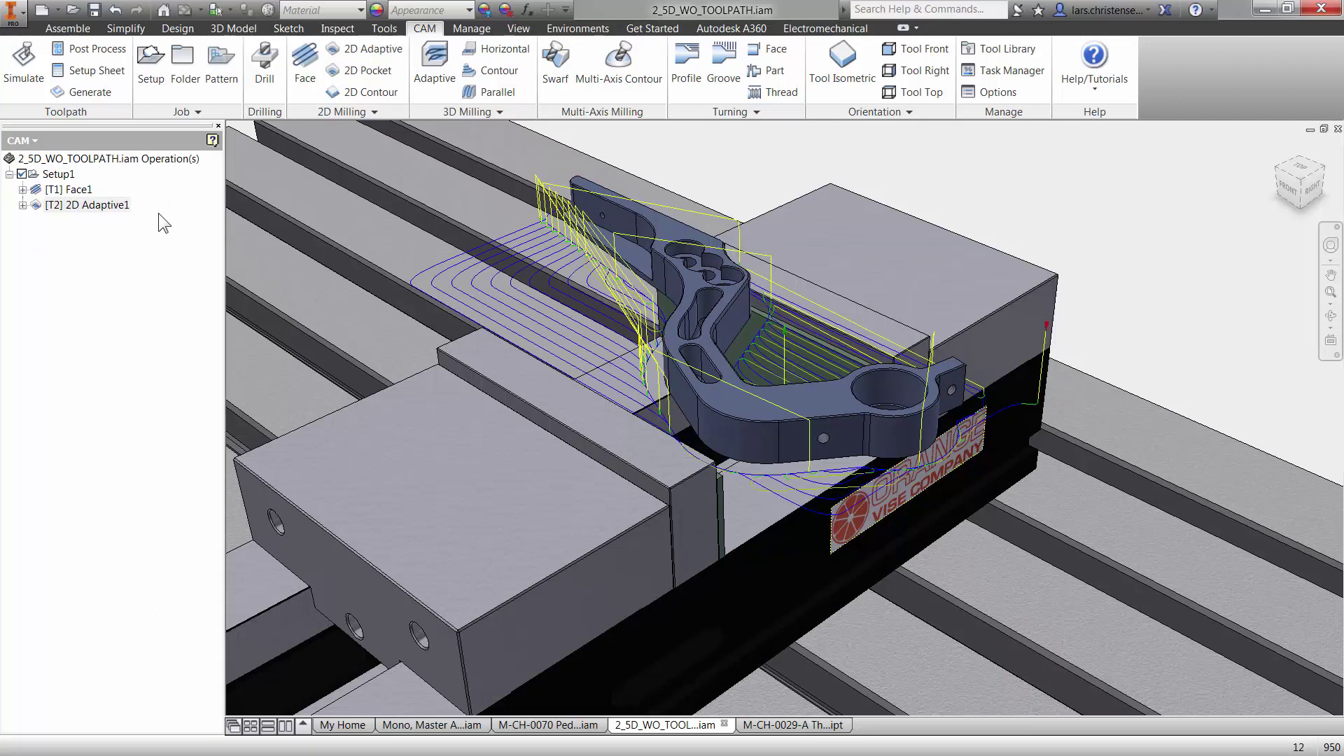
middle_click_drag(525, 469, 519, 473, "shift")
mouse_move(520, 471)
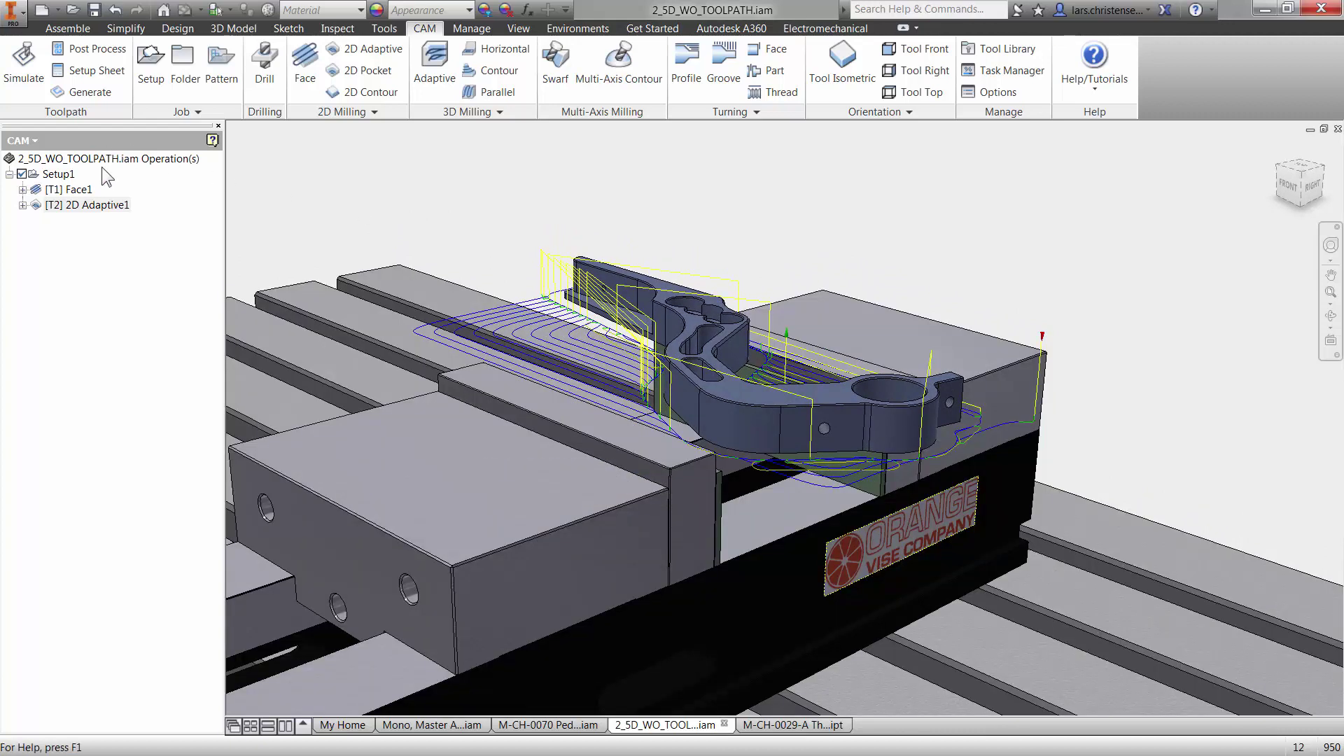
left_click(23, 62)
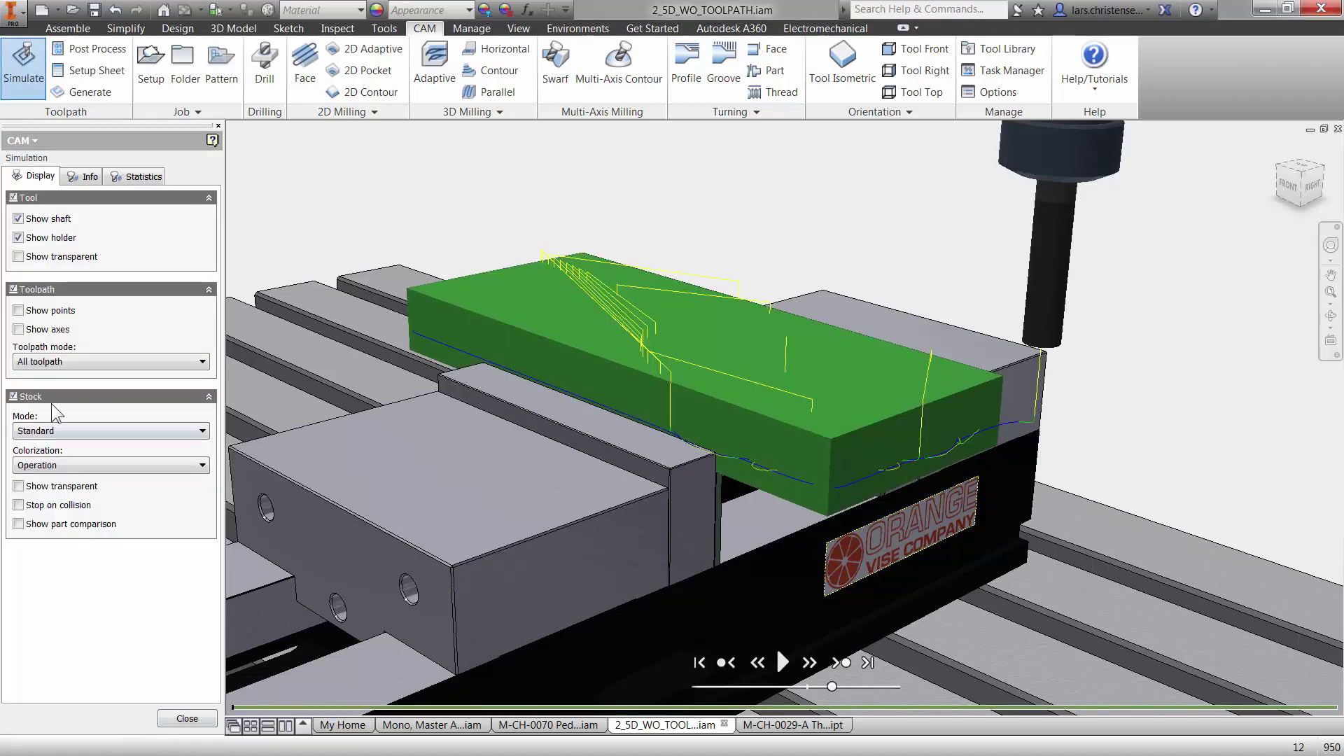
Play the simulation at higher speed with Toolpath mode set to Tail, then close it.
left_click(69, 358)
left_click(70, 423)
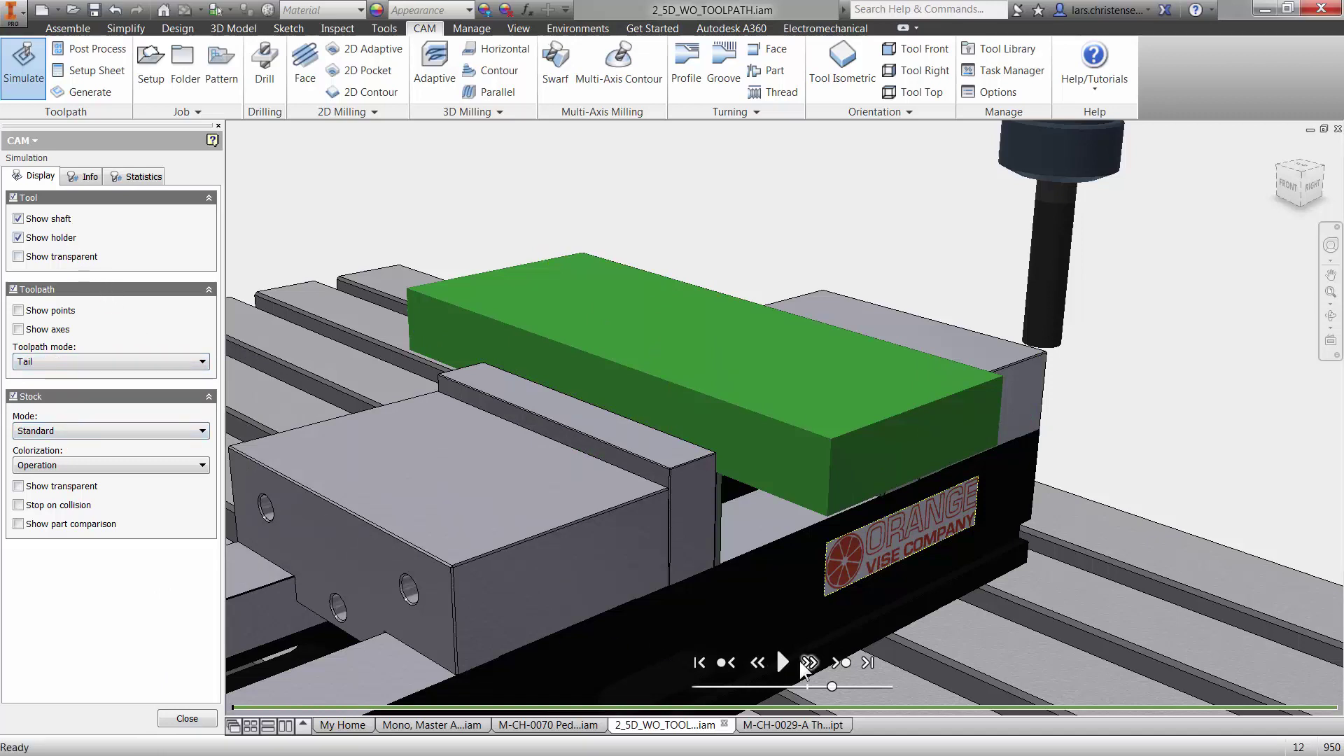
left_click(783, 662)
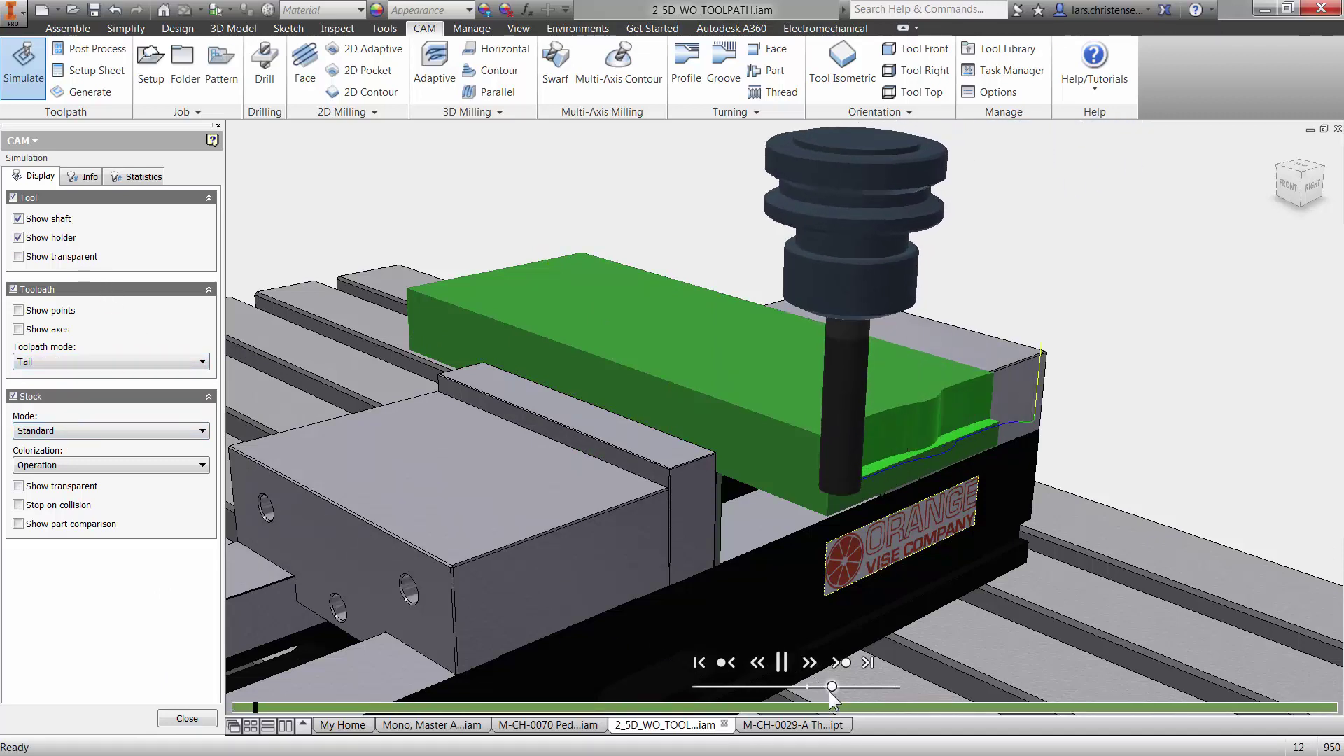
left_click_drag(835, 691, 879, 695)
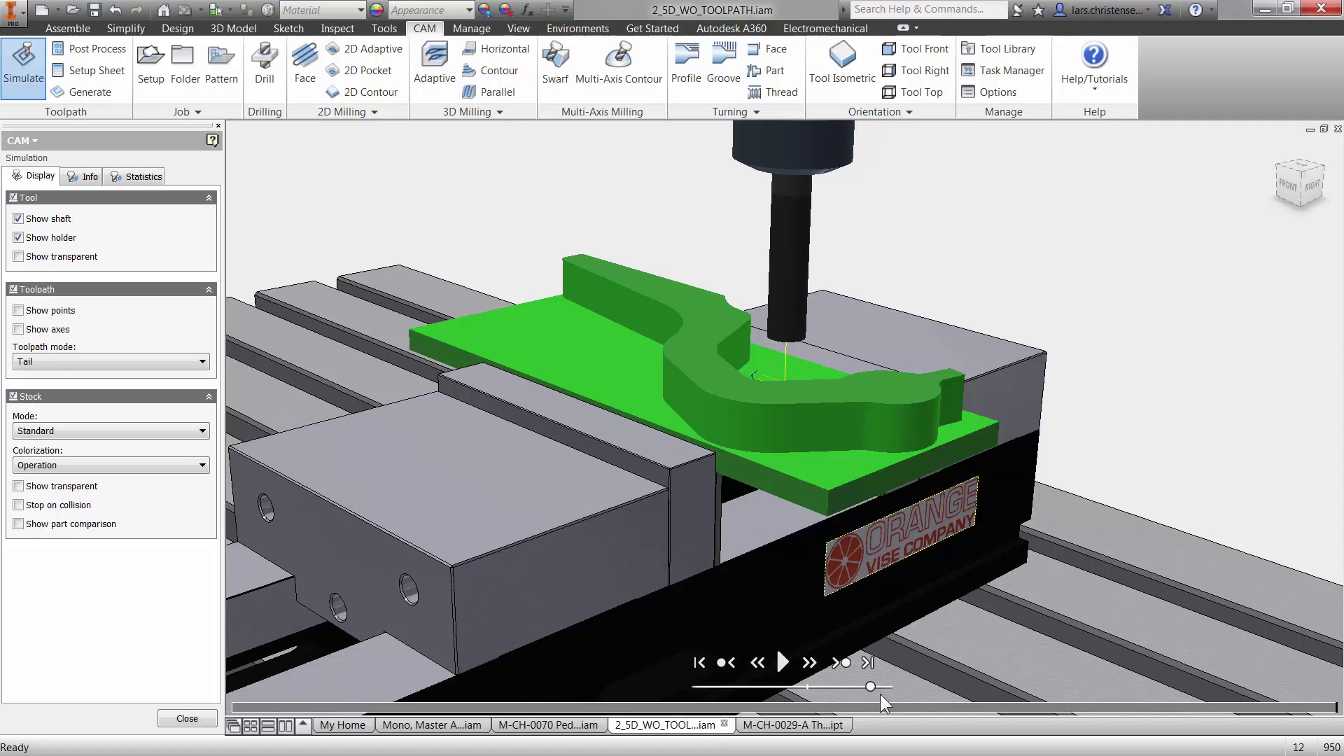
left_click(182, 719)
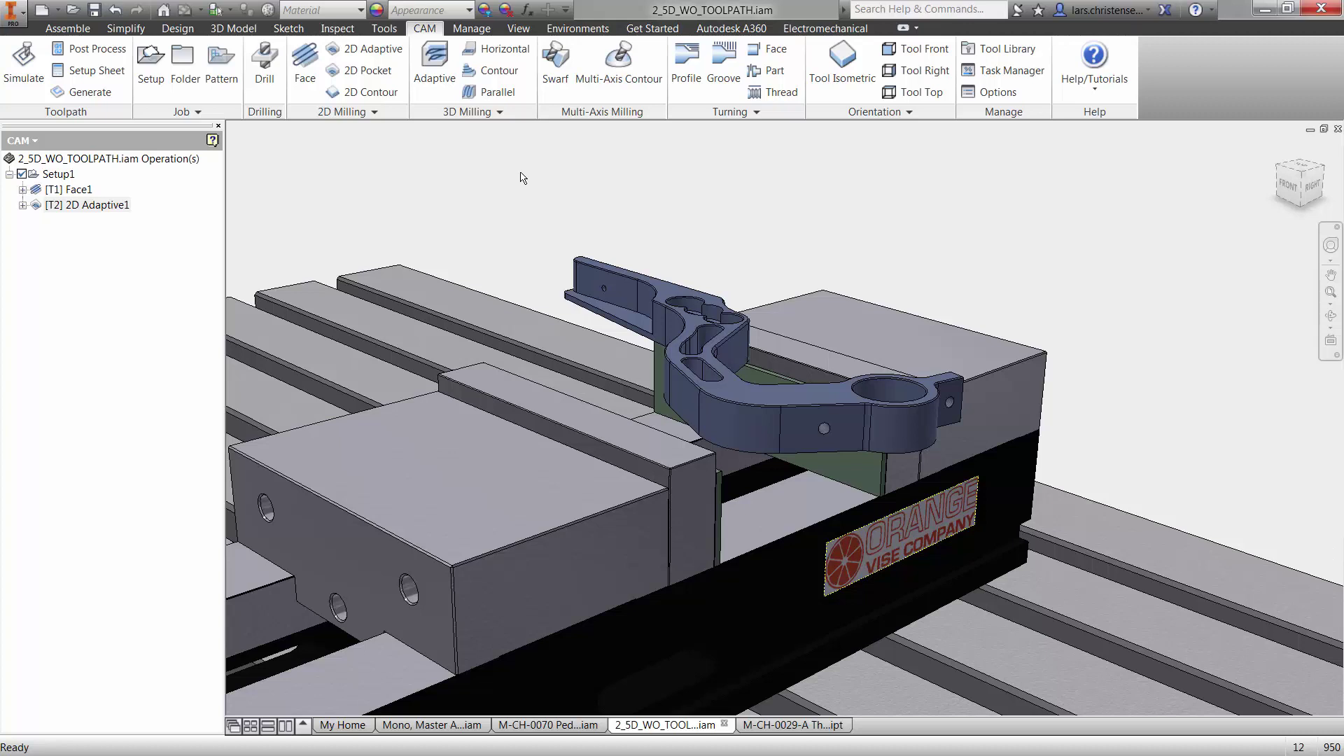
Create a 2D Contour operation from the 2D Milling panel.
left_click(364, 93)
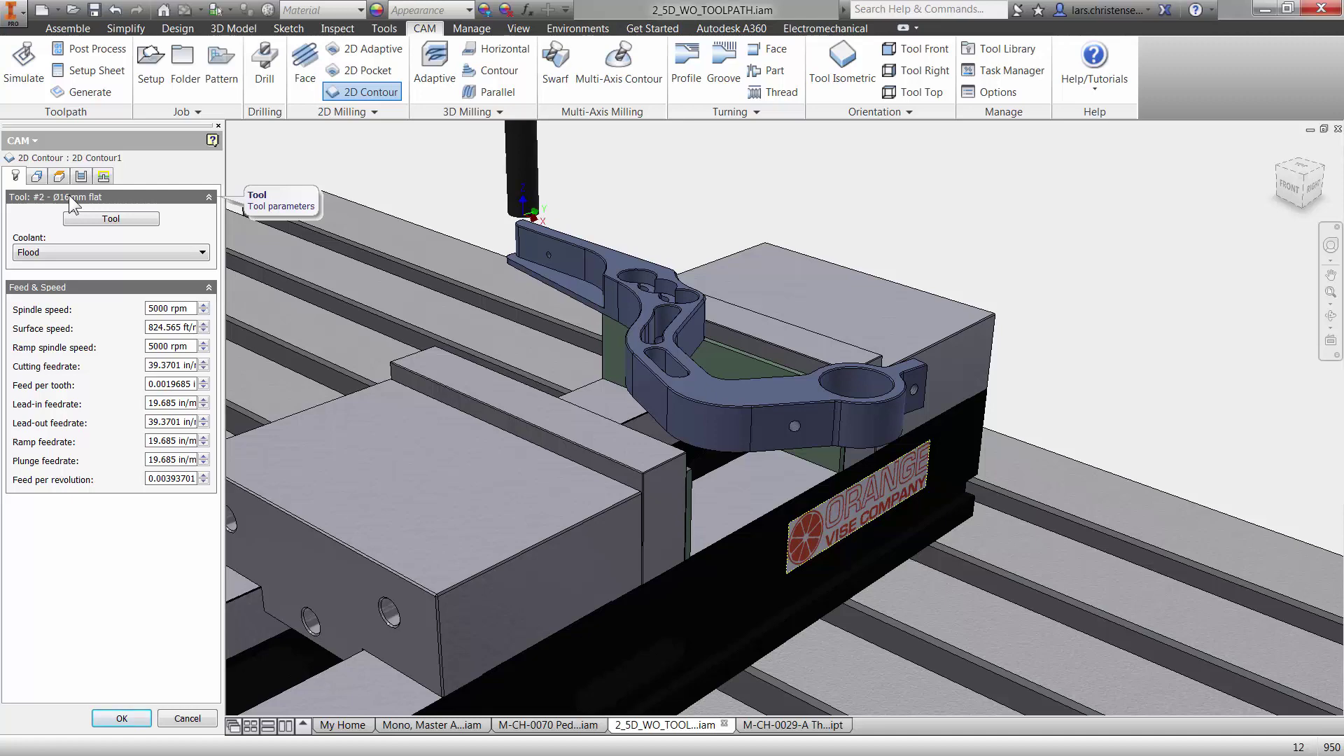
Choose #3 - Ø10mm flat from the Tutorial library as the contour tool.
left_click(82, 220)
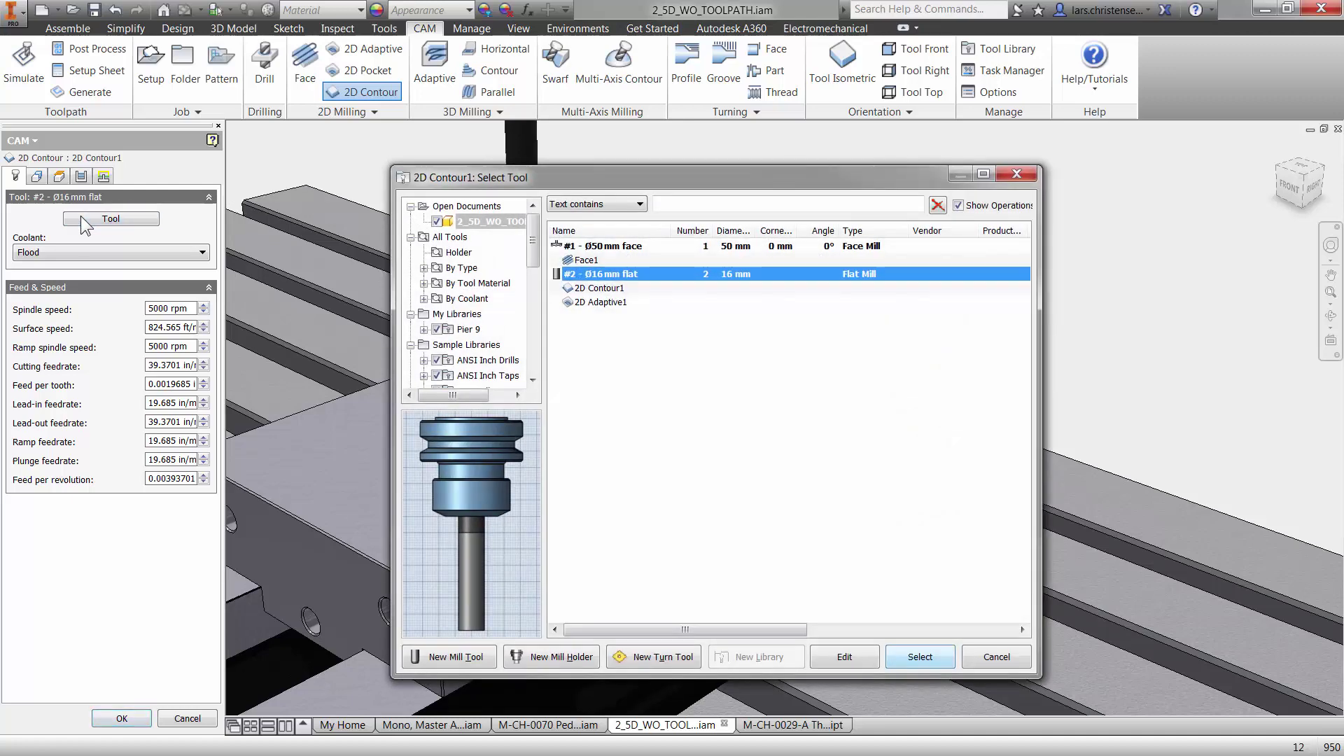
scroll(555, 342, "down", 3)
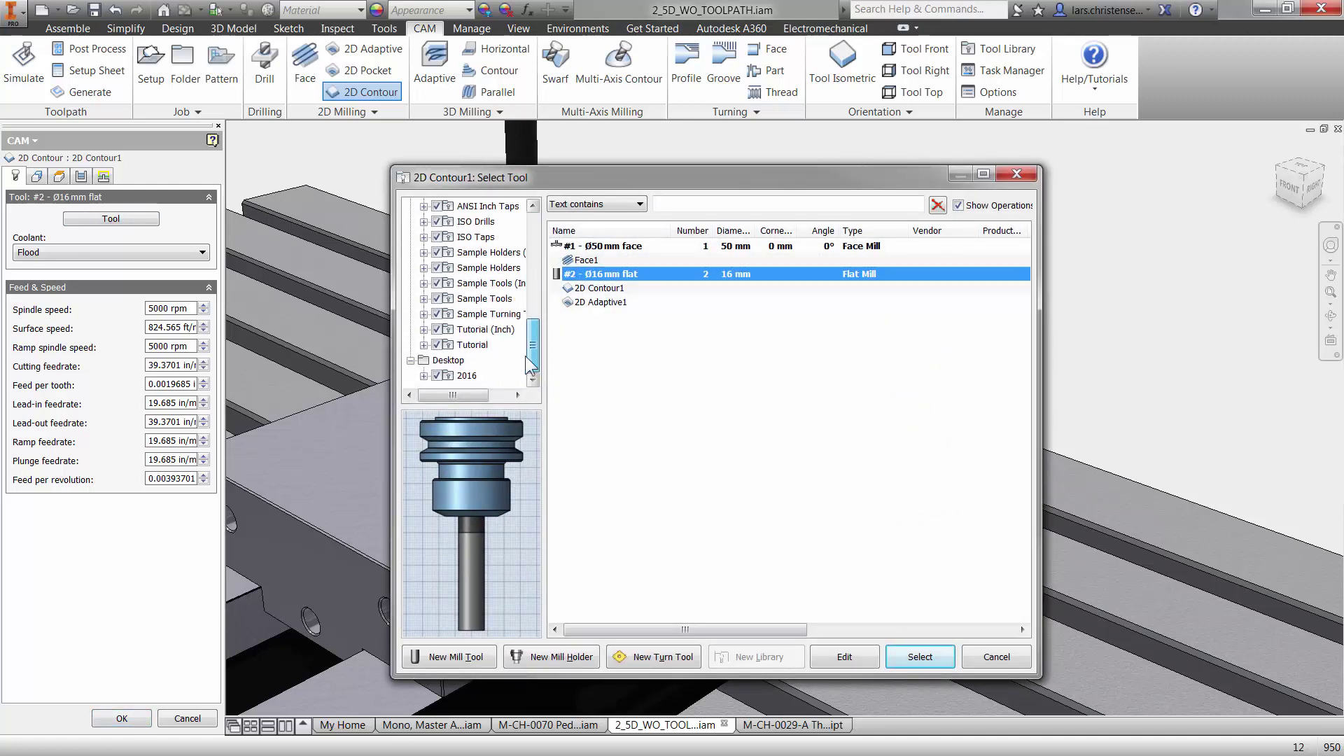
left_click(473, 344)
left_click(608, 277)
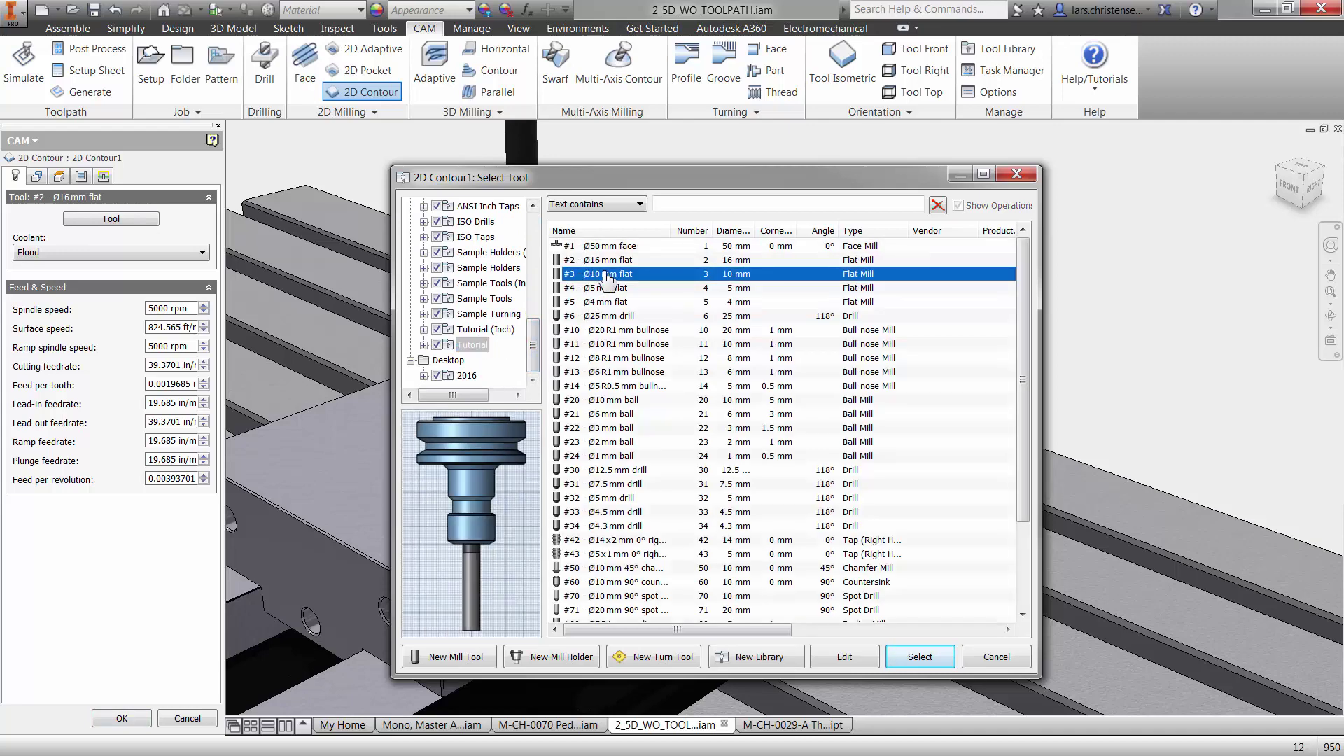
double_click(608, 277)
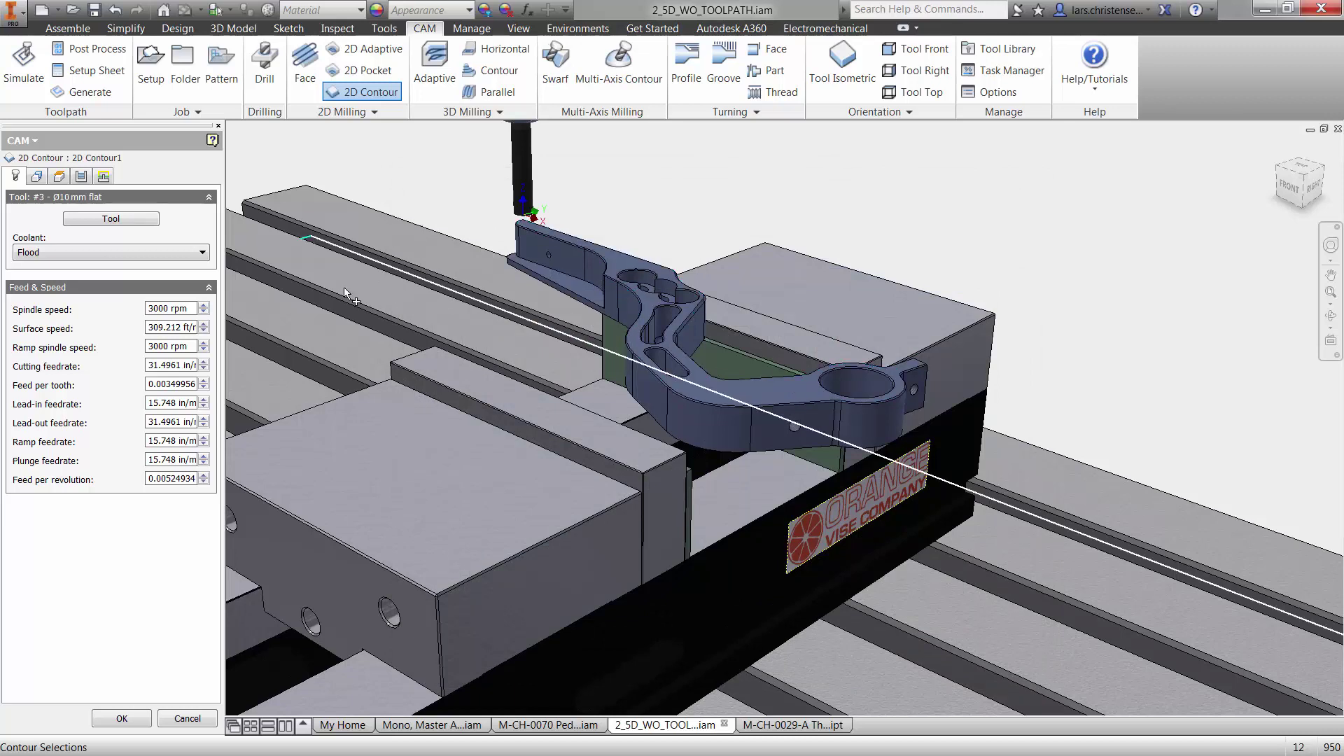
Select the pedal's bottom outline as the contour, then view the Passes settings.
left_click(36, 179)
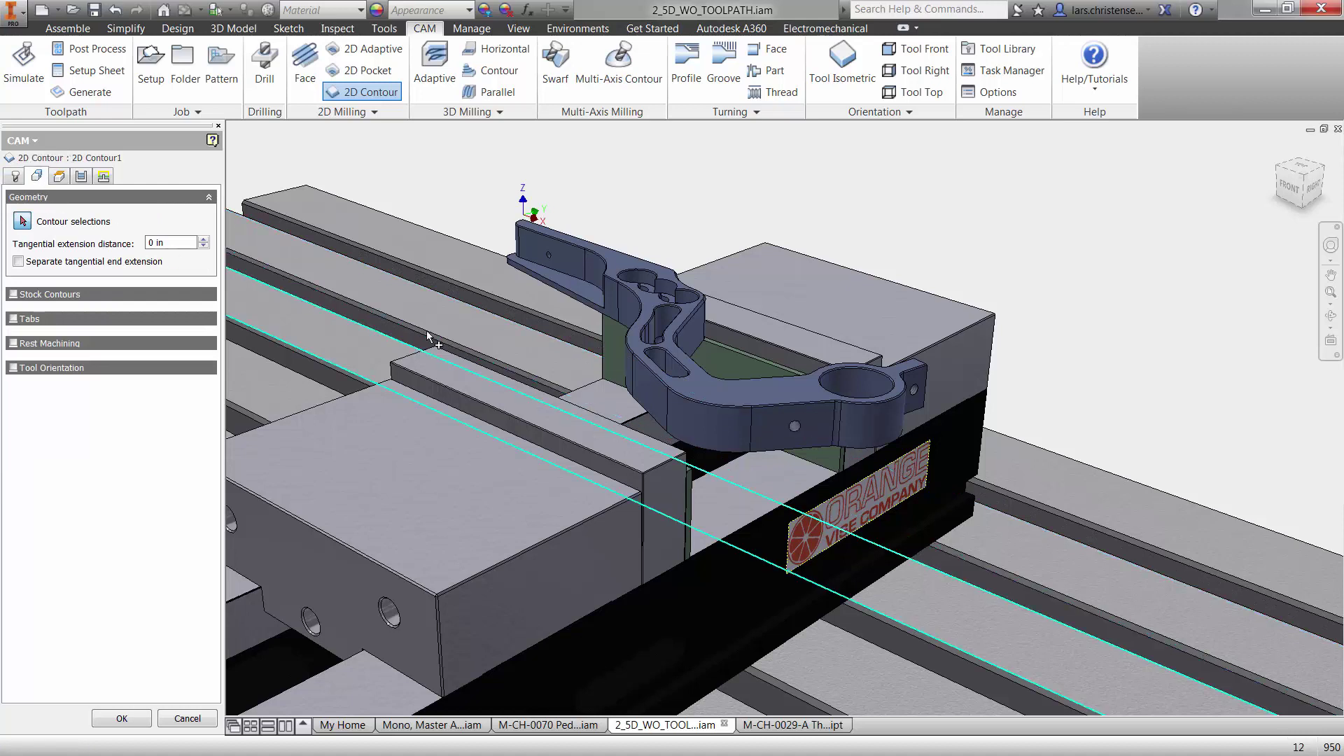
left_click(529, 277)
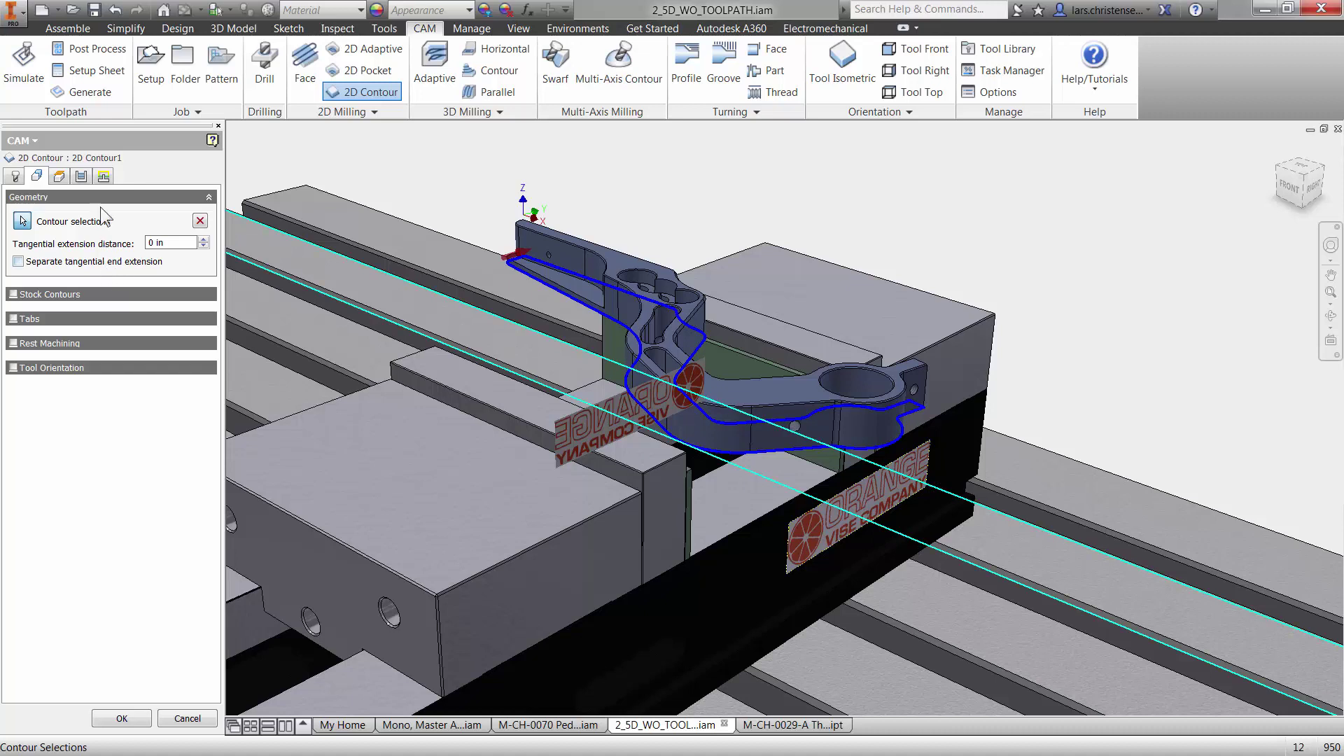
left_click(82, 177)
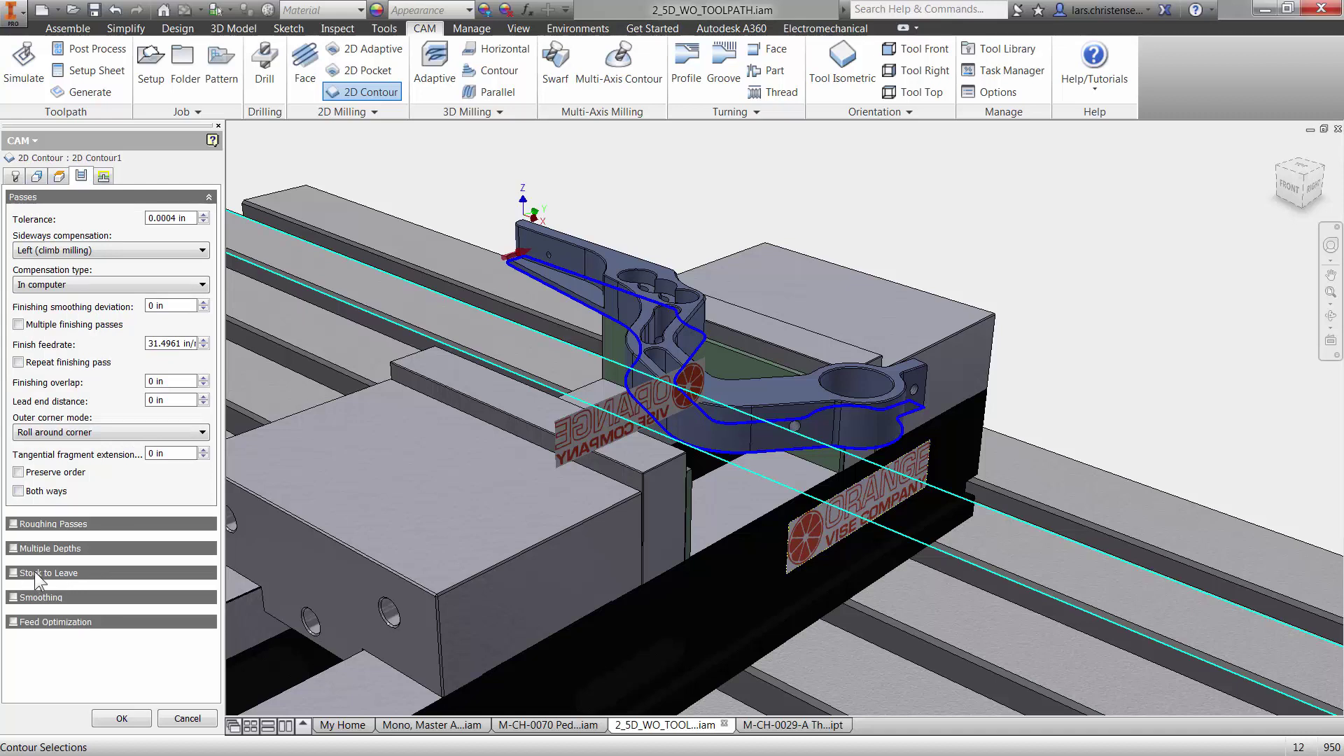
mouse_move(35, 571)
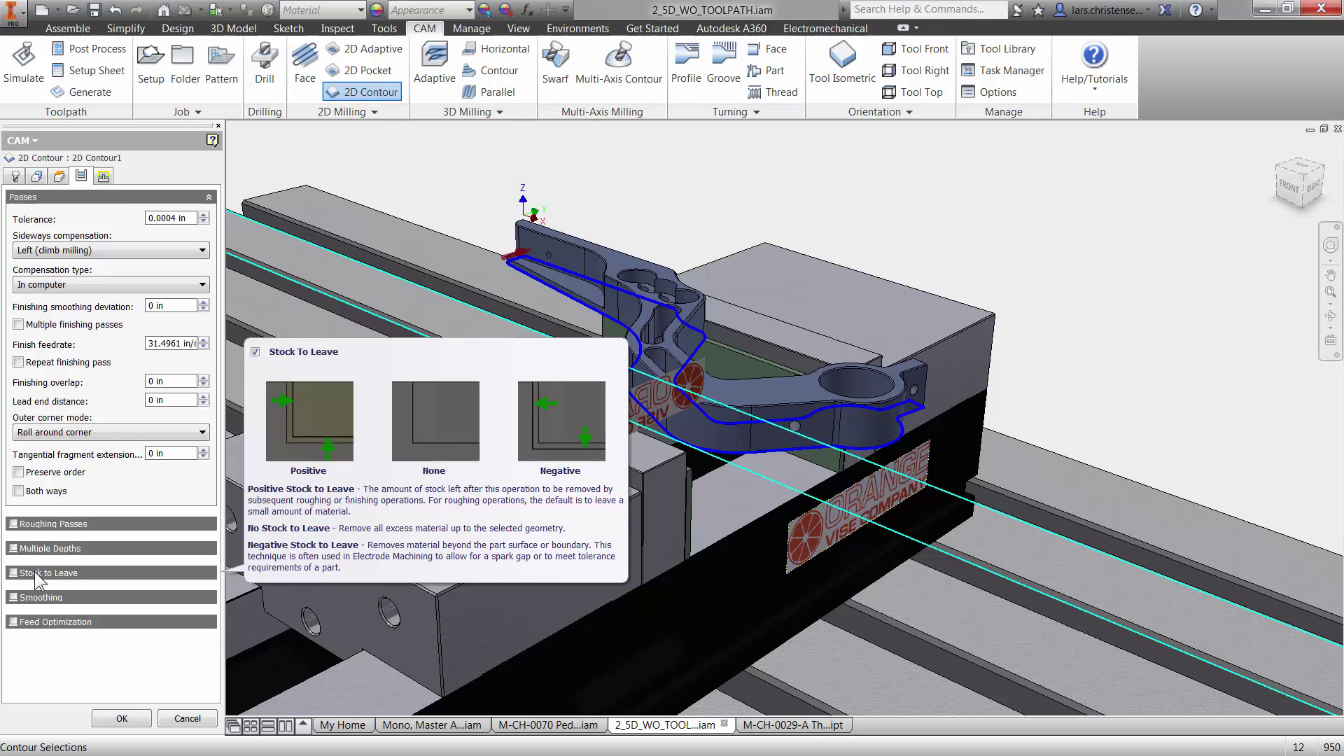
Accept 2D Contour1 and orbit around the pedal to inspect its finishing toolpath.
left_click(121, 719)
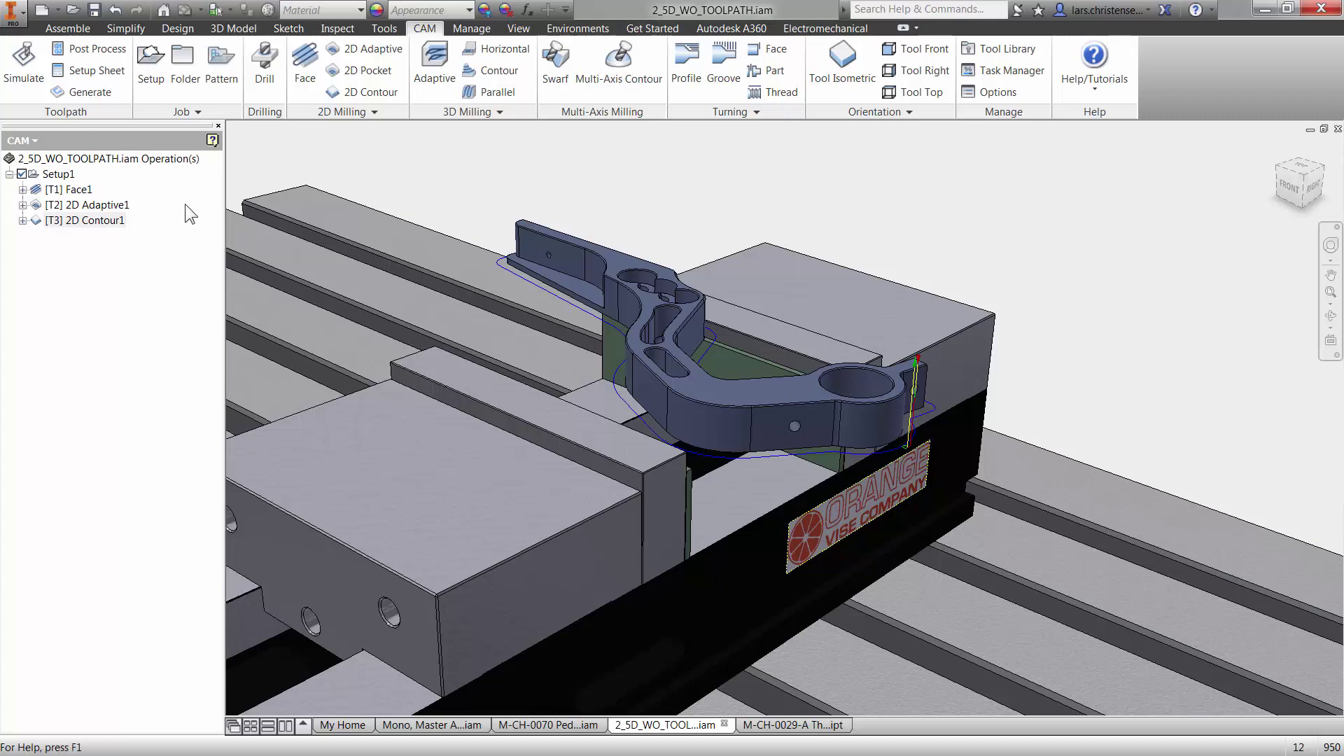
middle_click_drag(899, 448, 769, 479, "shift")
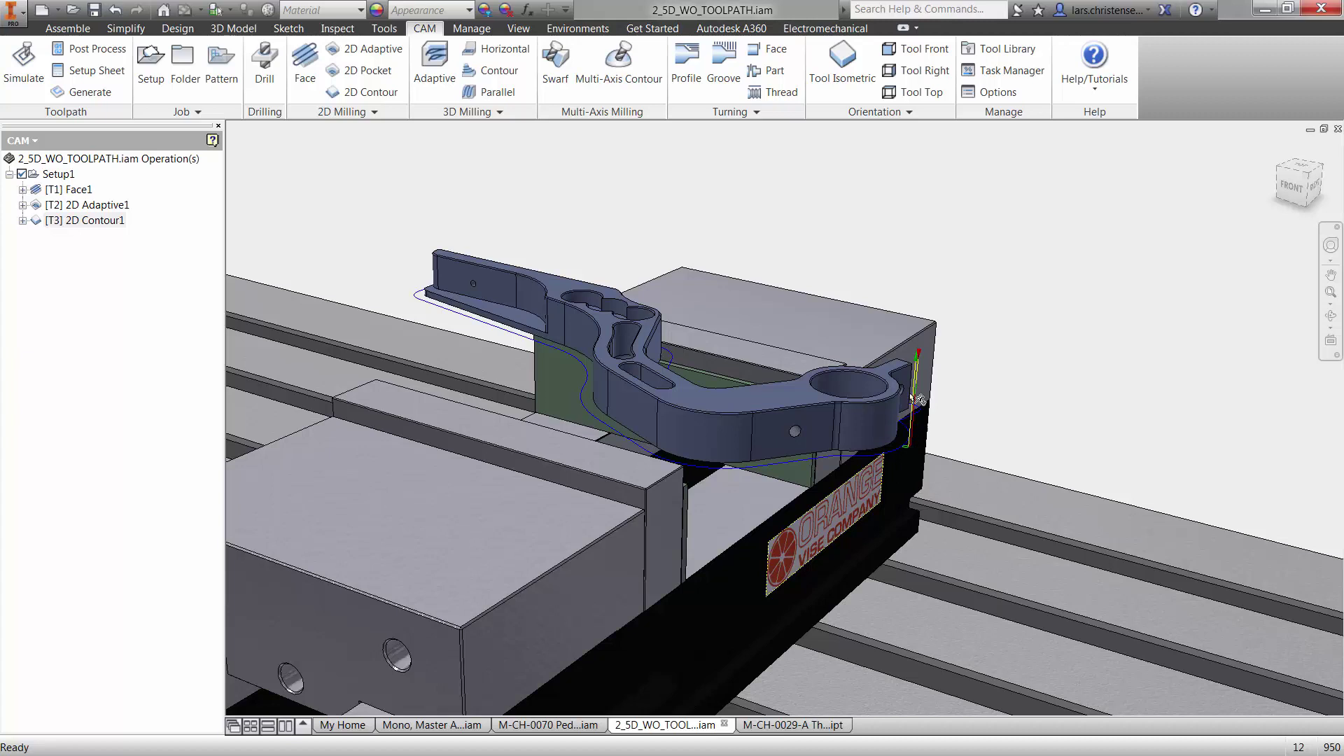
middle_click_drag(913, 459, 923, 455, "shift")
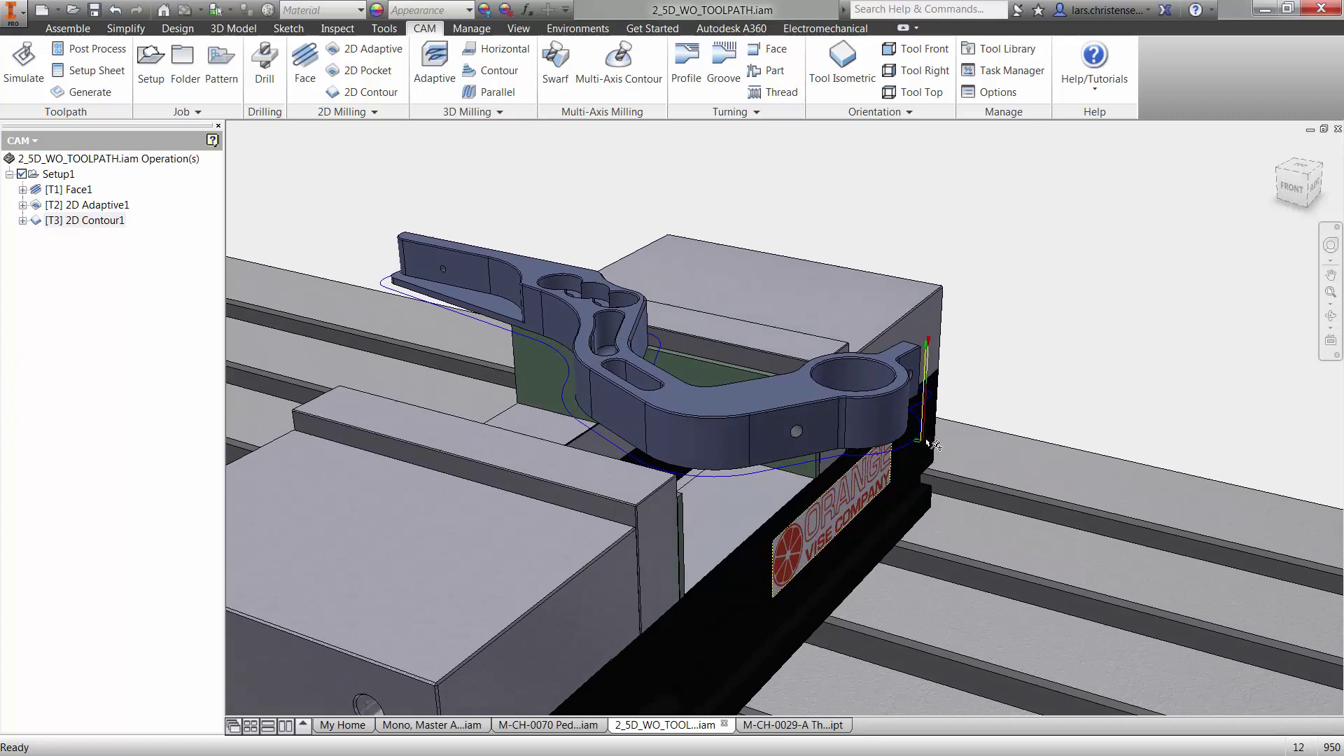
left_click(928, 441)
Set 2D Contour1's entry position to the pedal's left-end corner and regenerate the toolpath.
right_click(111, 221)
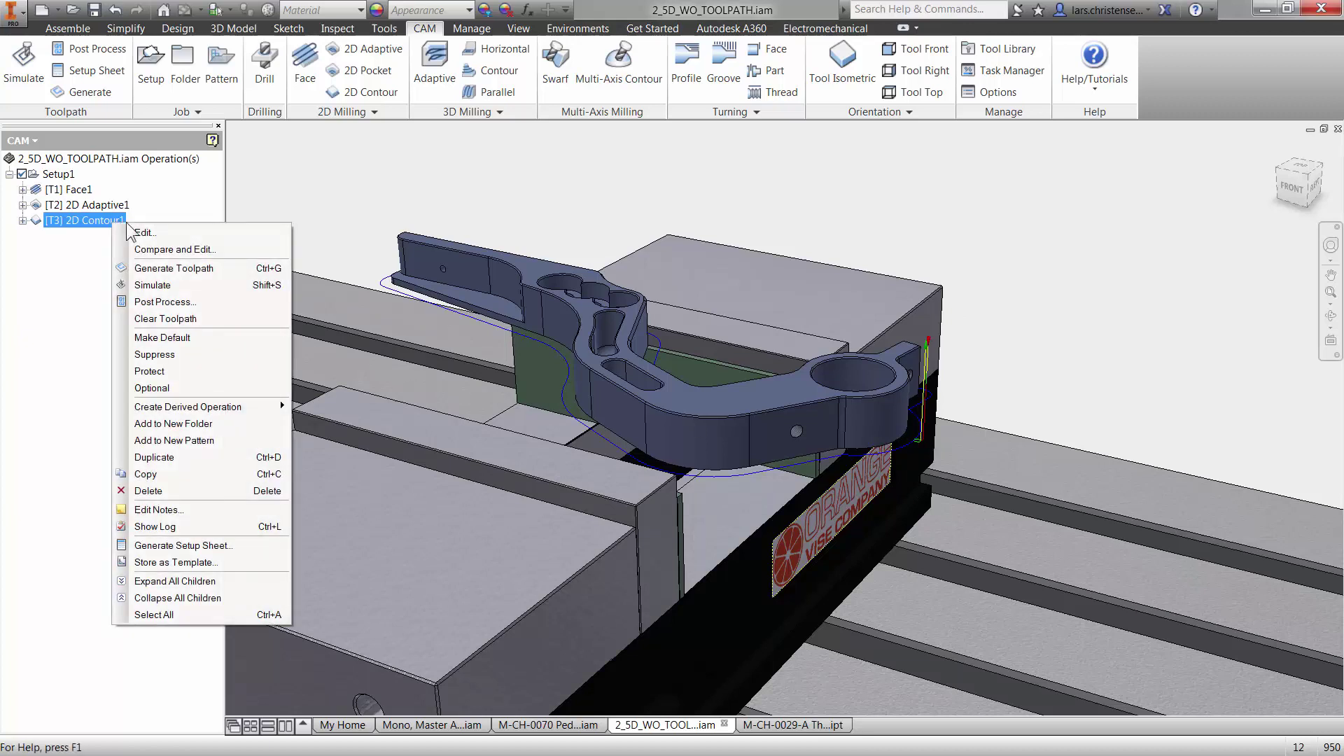
left_click(138, 232)
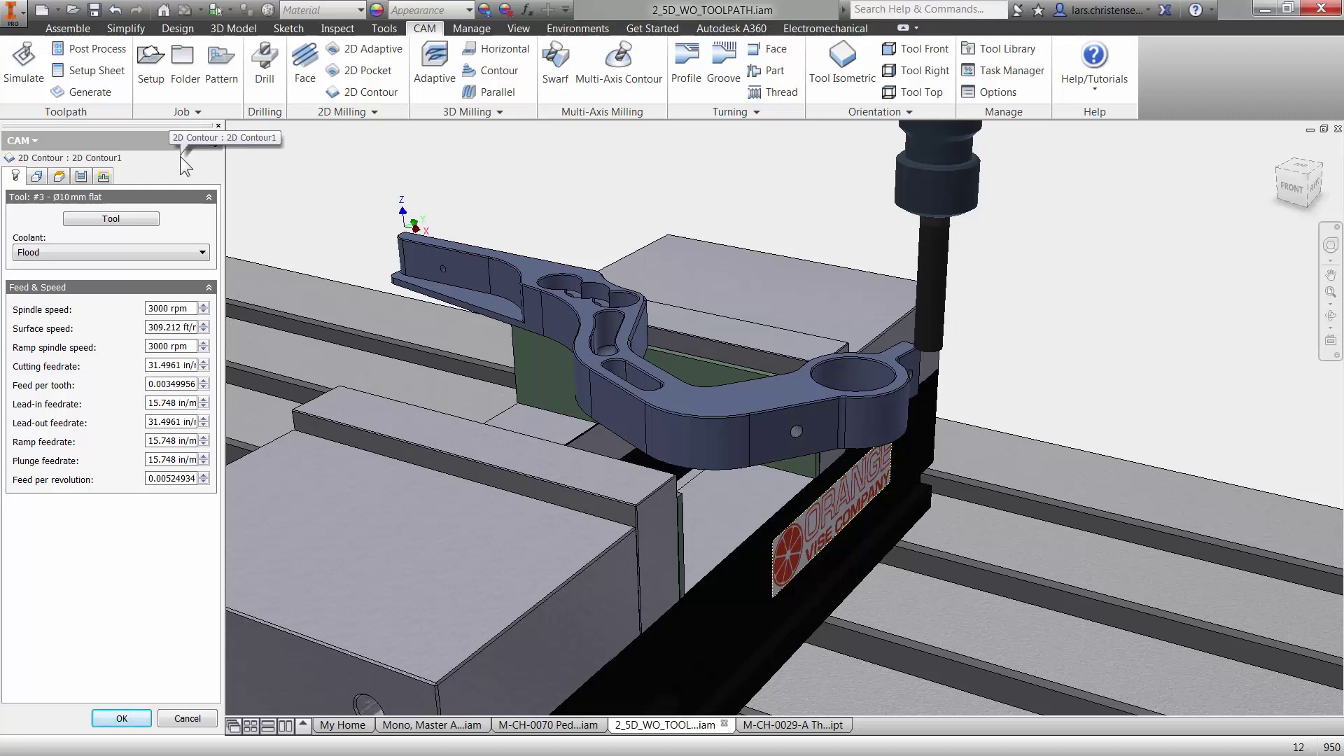
left_click(104, 177)
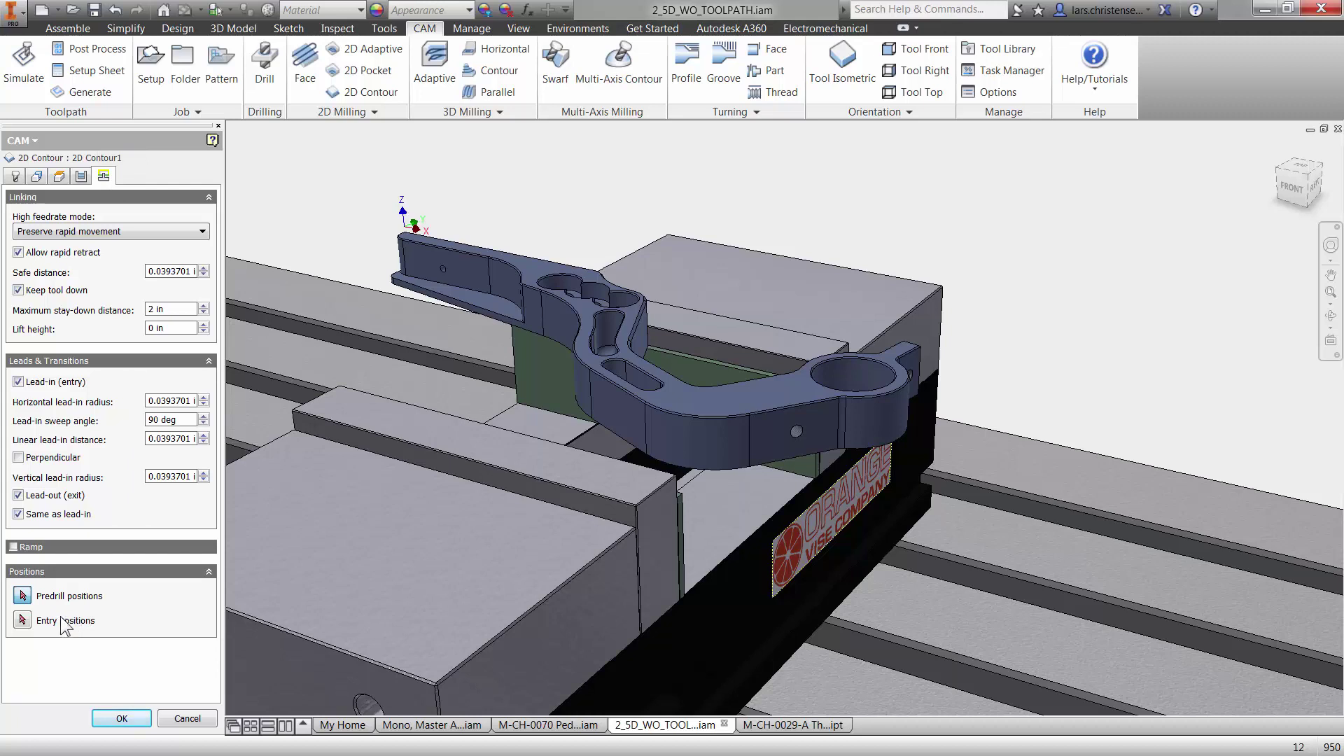
left_click(22, 620)
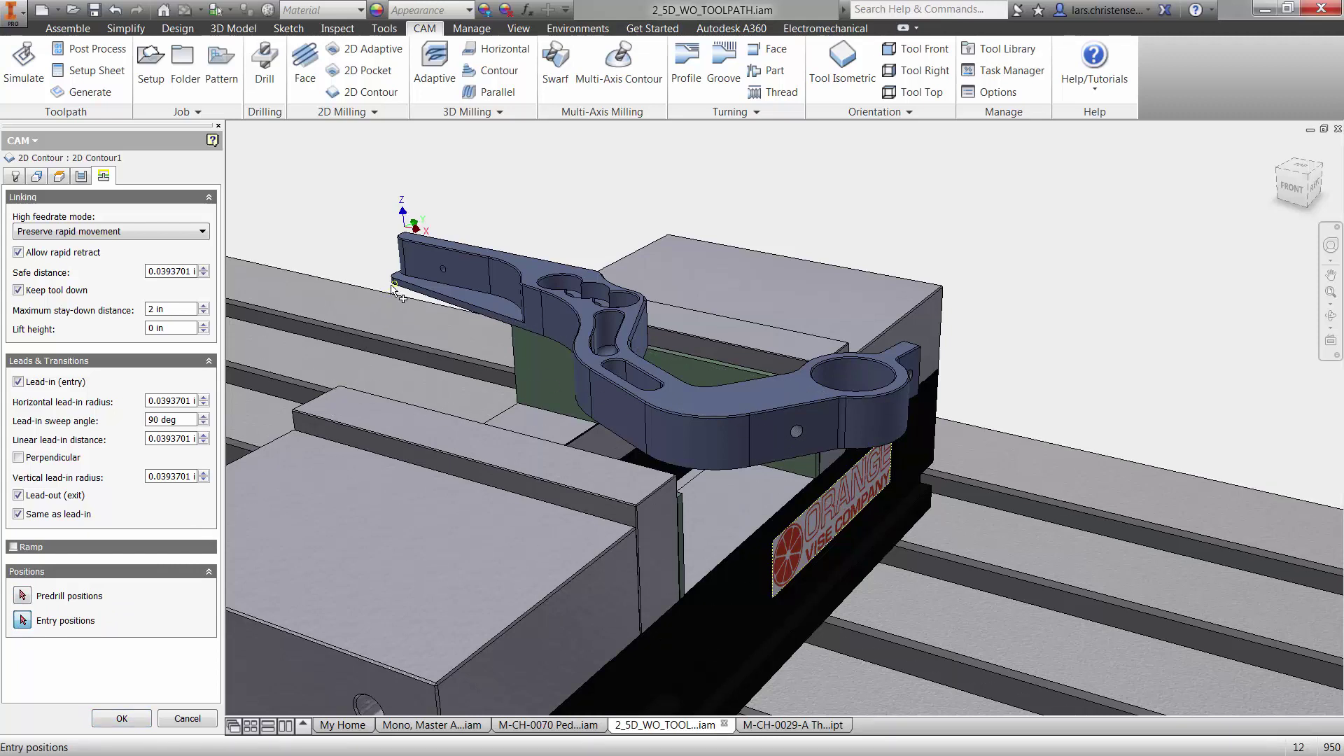
left_click(392, 284)
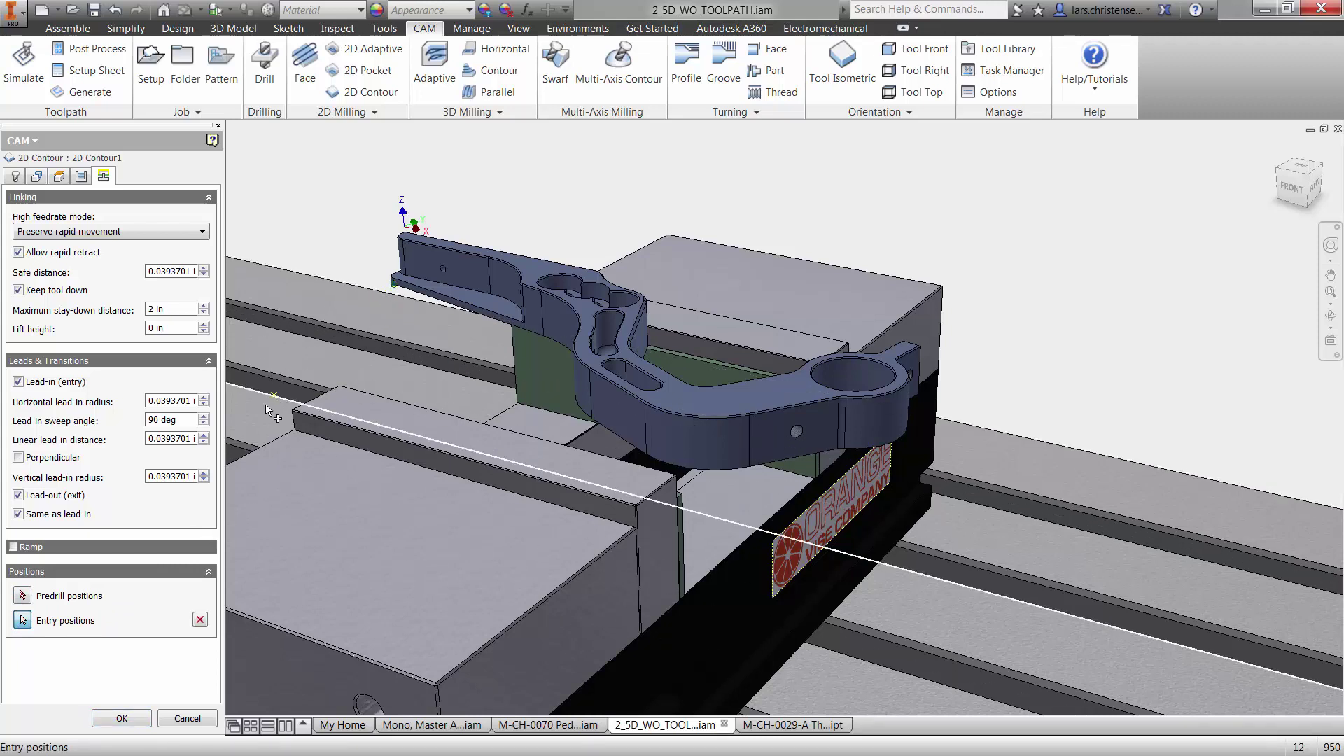
left_click(121, 719)
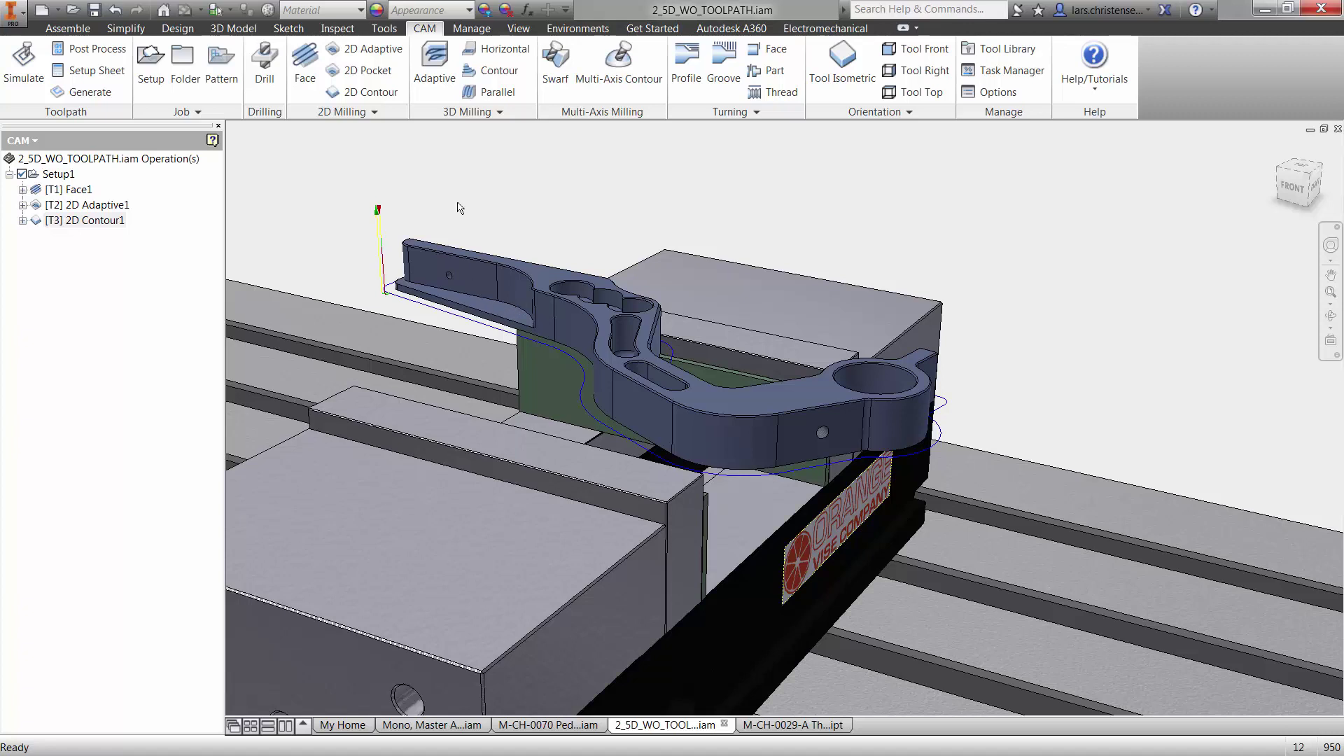
Create 2D Contour2 with tool #3 Ø10 mm flat along the pedal's left arm edge.
left_click(379, 97)
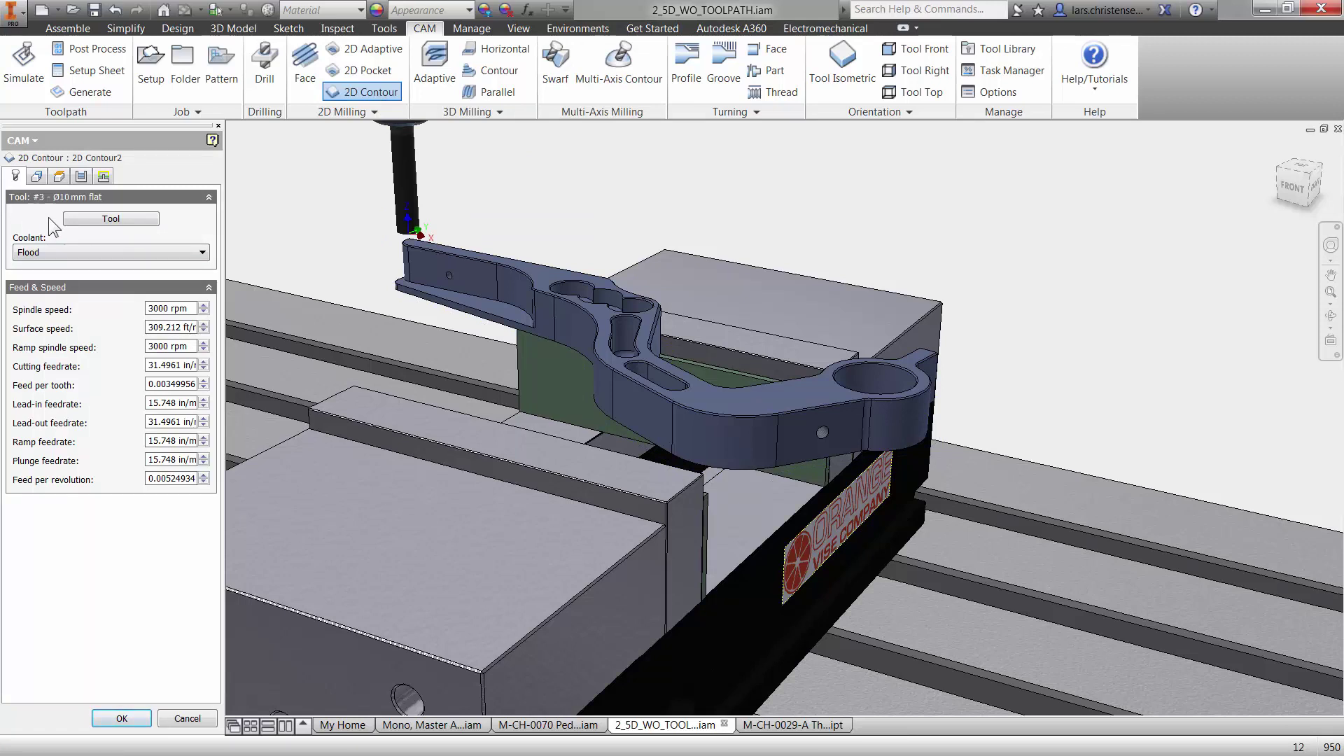
left_click(35, 177)
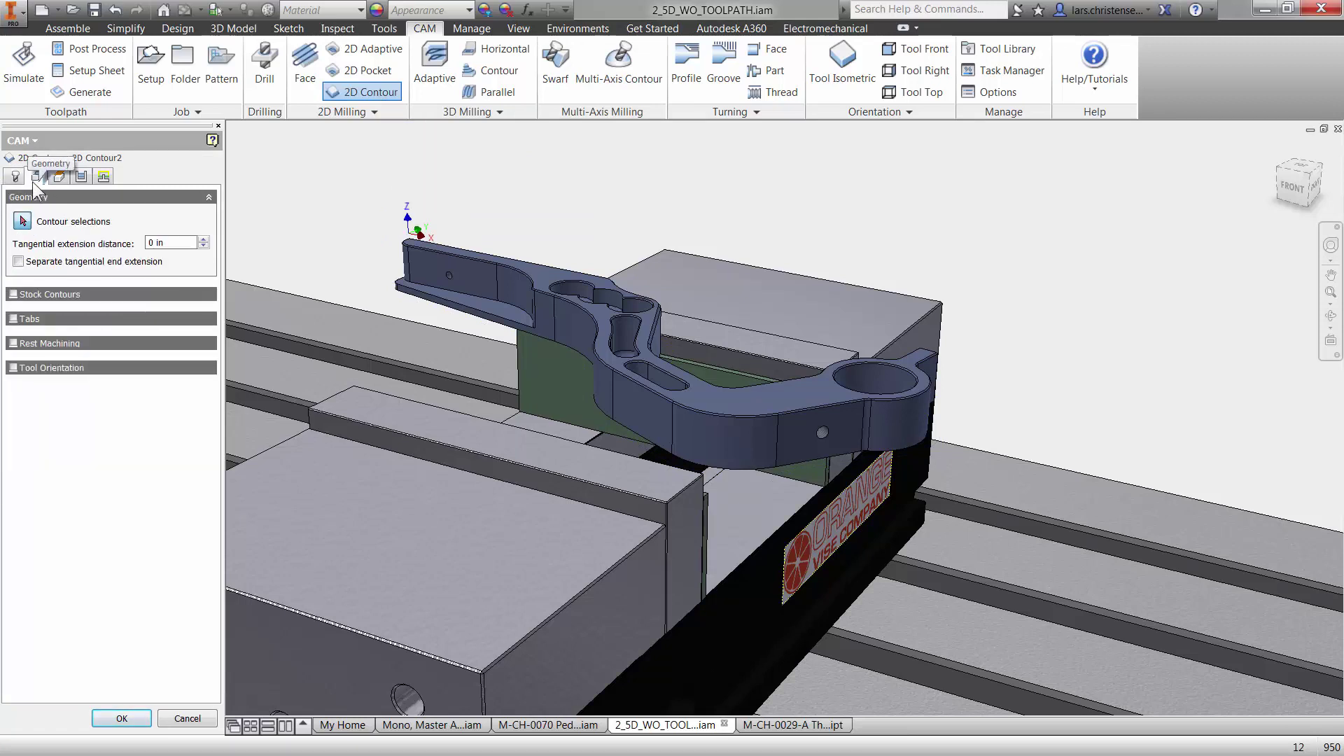
left_click(510, 311)
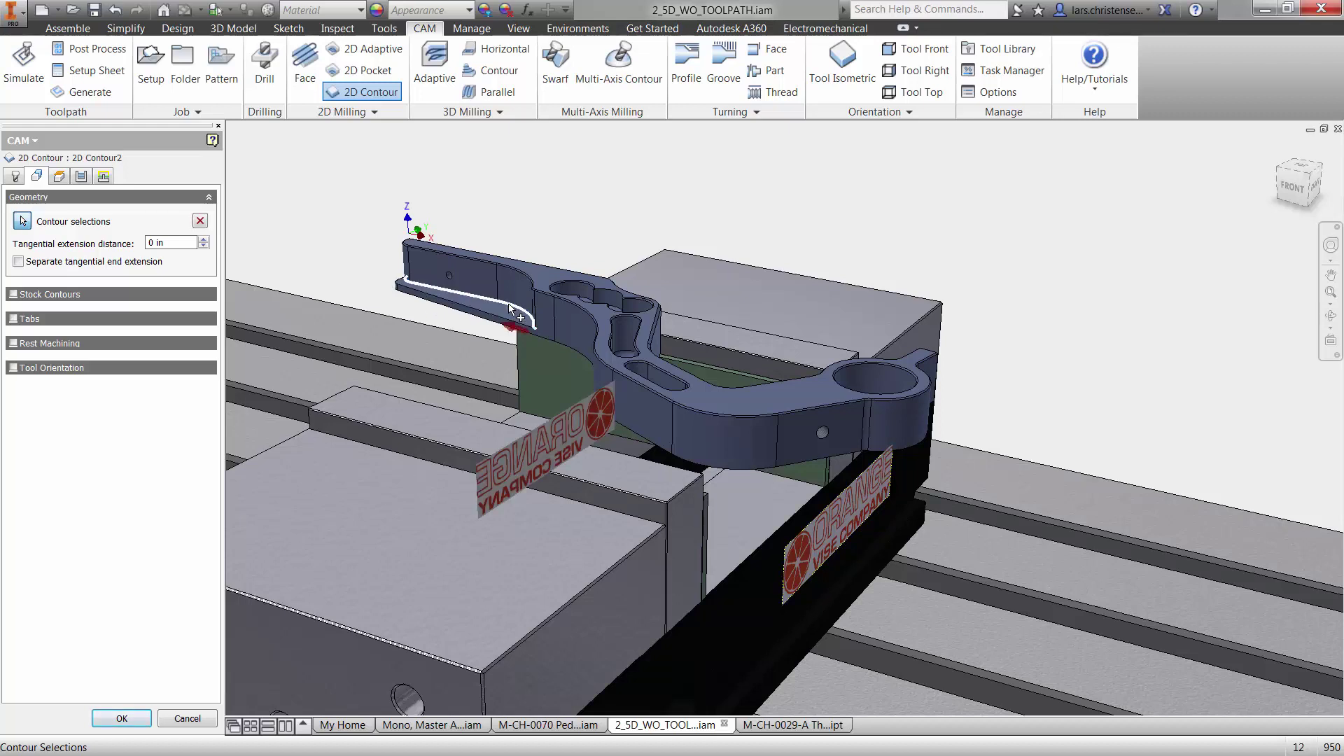
left_click(126, 719)
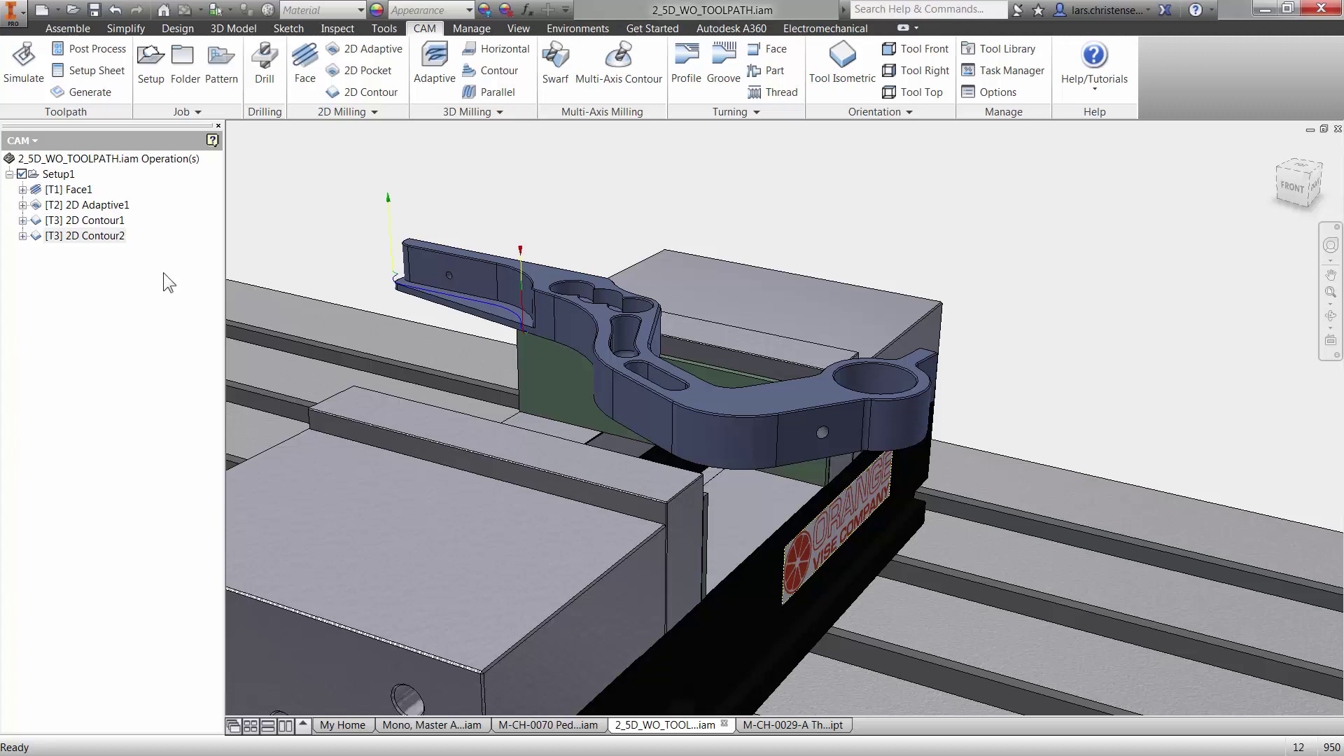
left_click(57, 174)
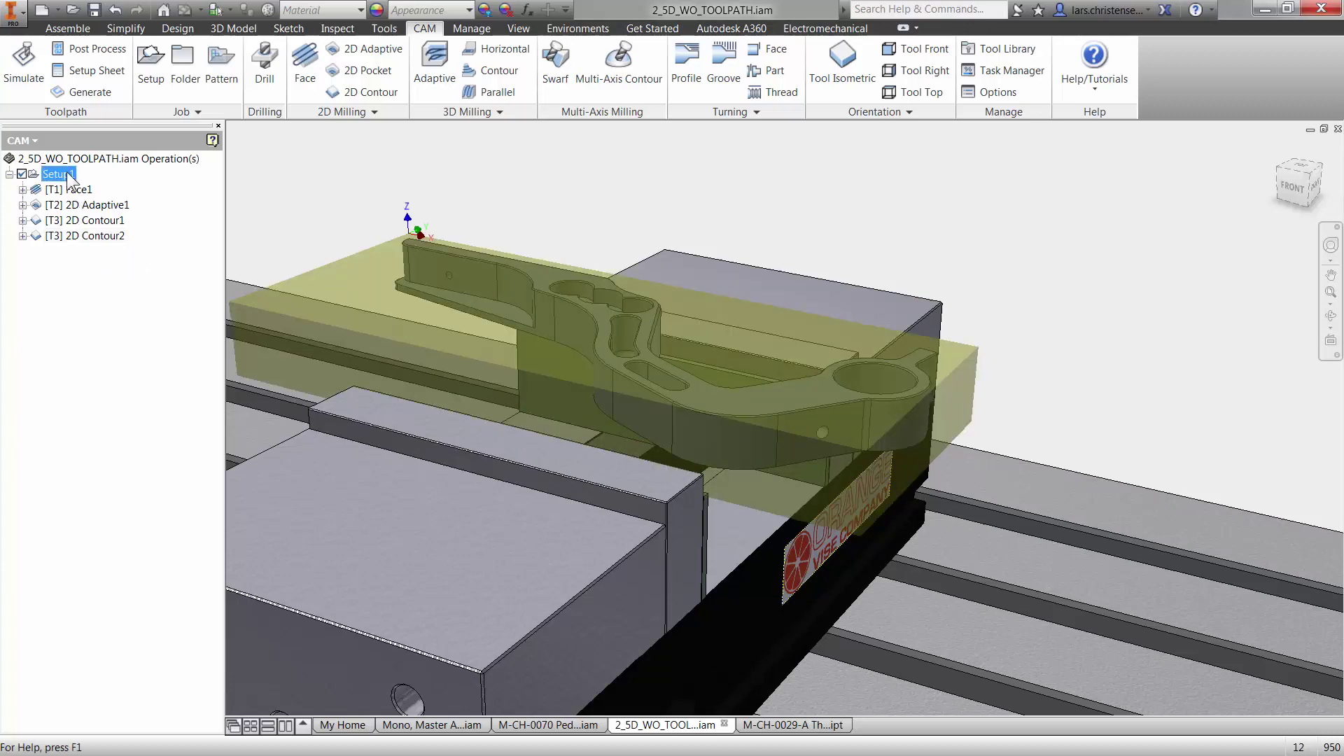
left_click(24, 68)
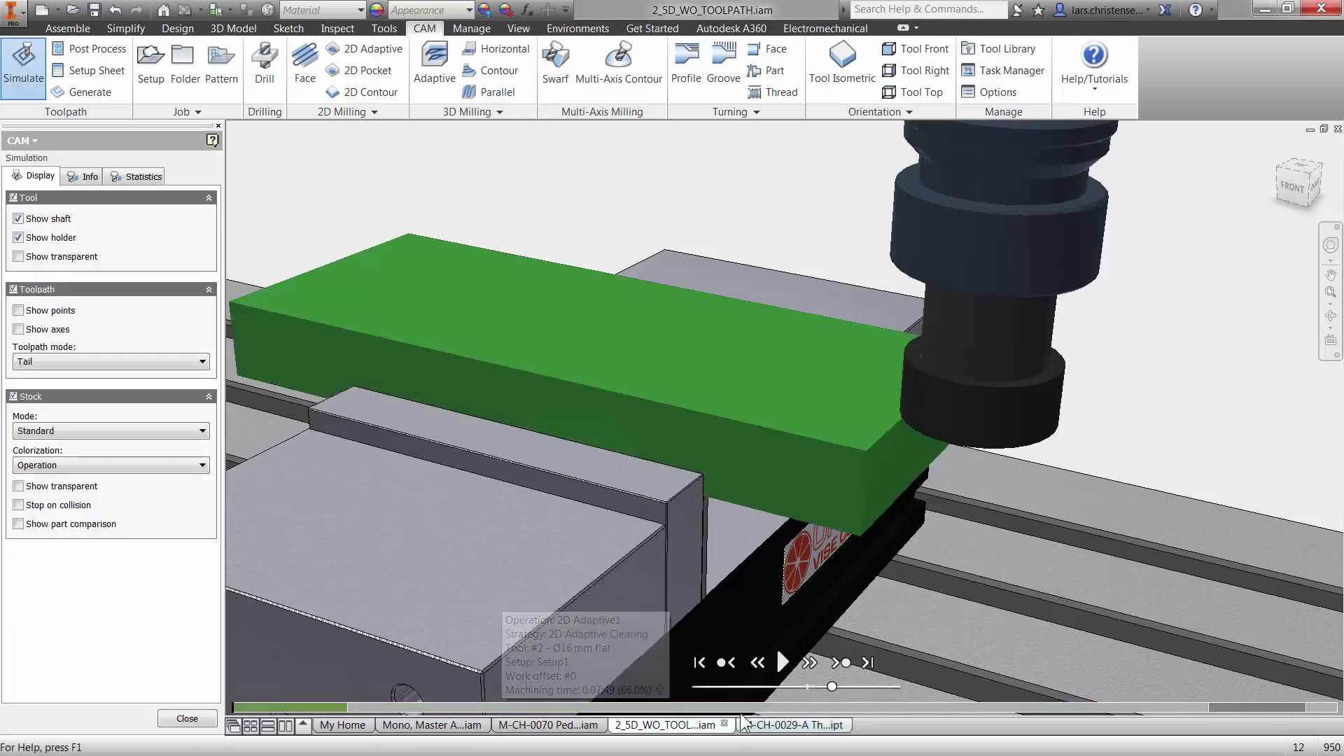
left_click(784, 665)
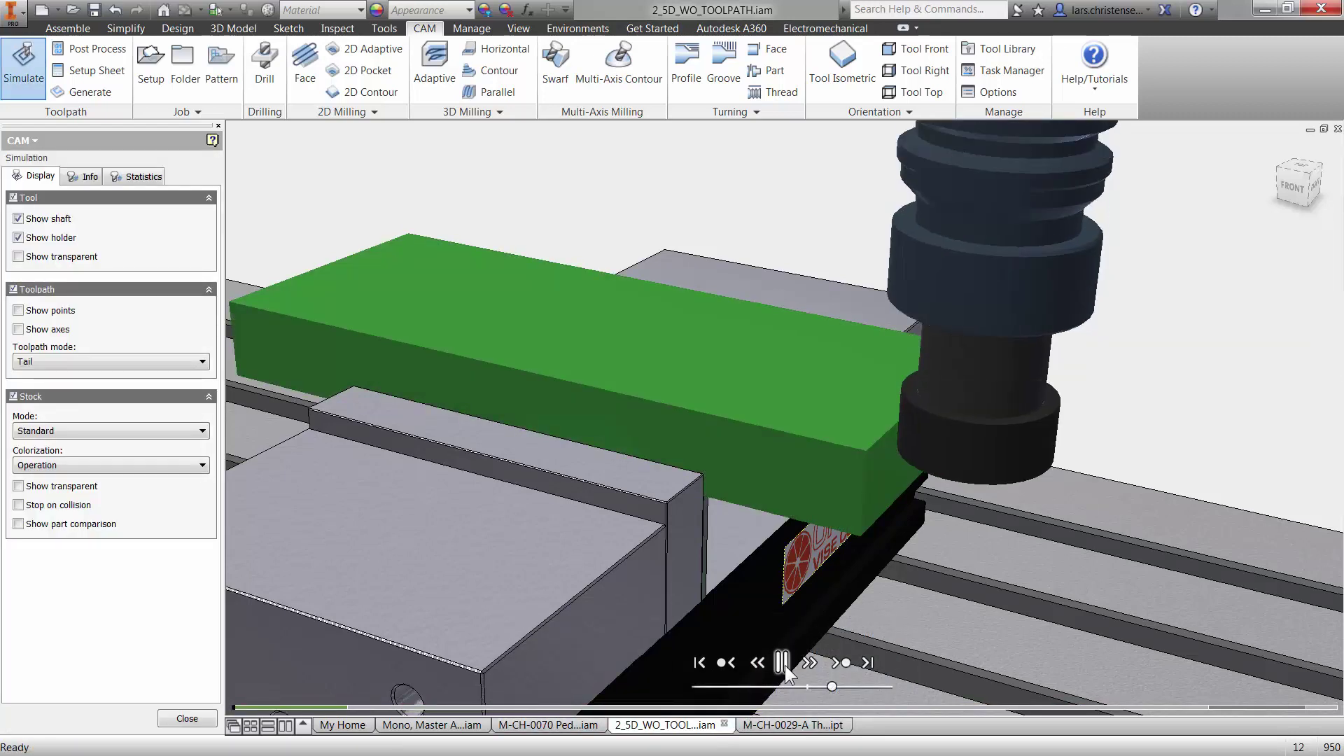
left_click_drag(834, 687, 876, 690)
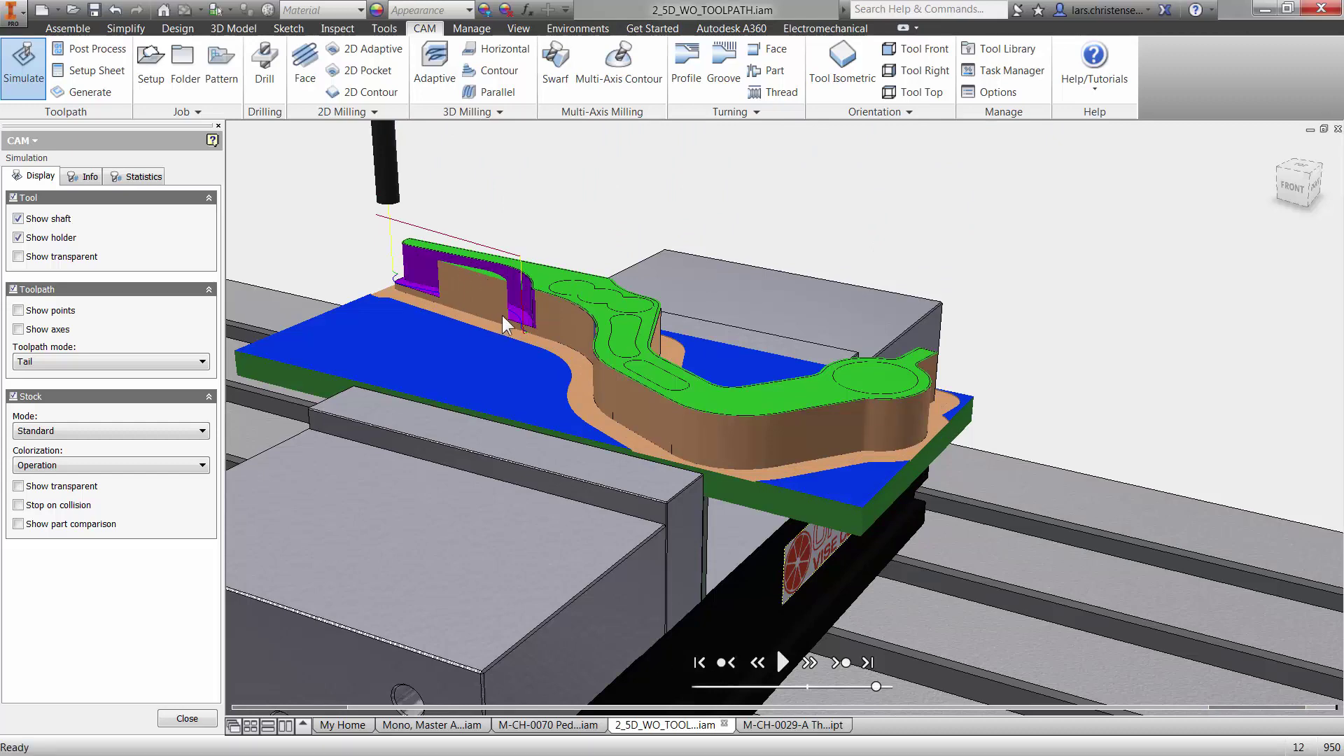
middle_click_drag(482, 280, 518, 228, "shift")
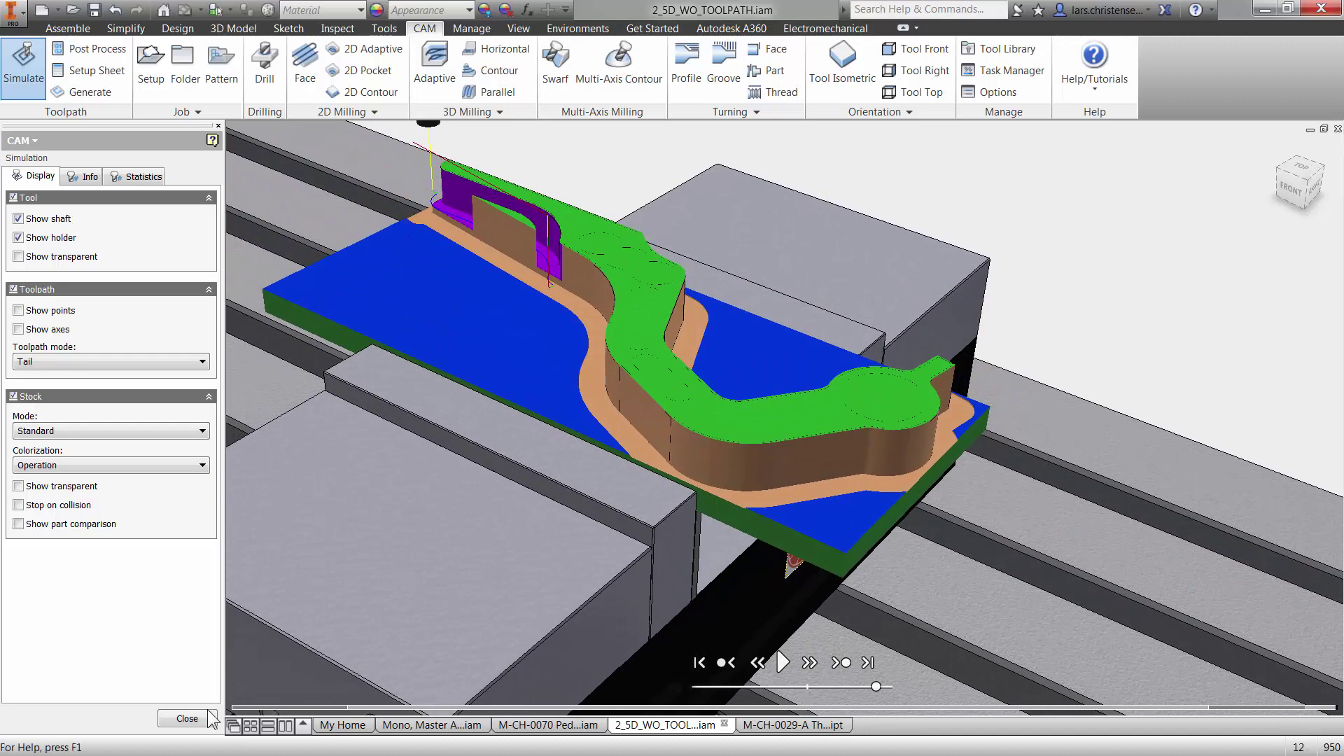
Exit the simulation and reopen 2D Contour2 for editing on its Passes tab.
left_click(186, 718)
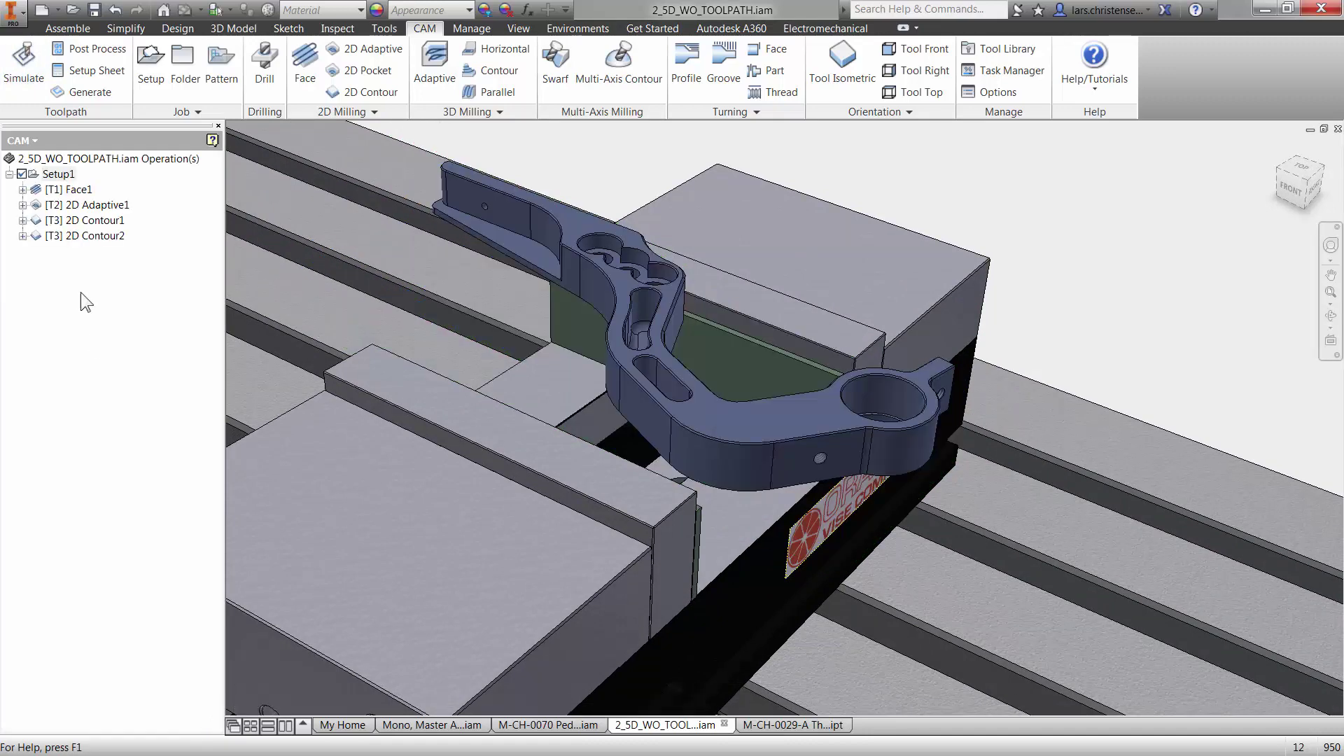
right_click(102, 238)
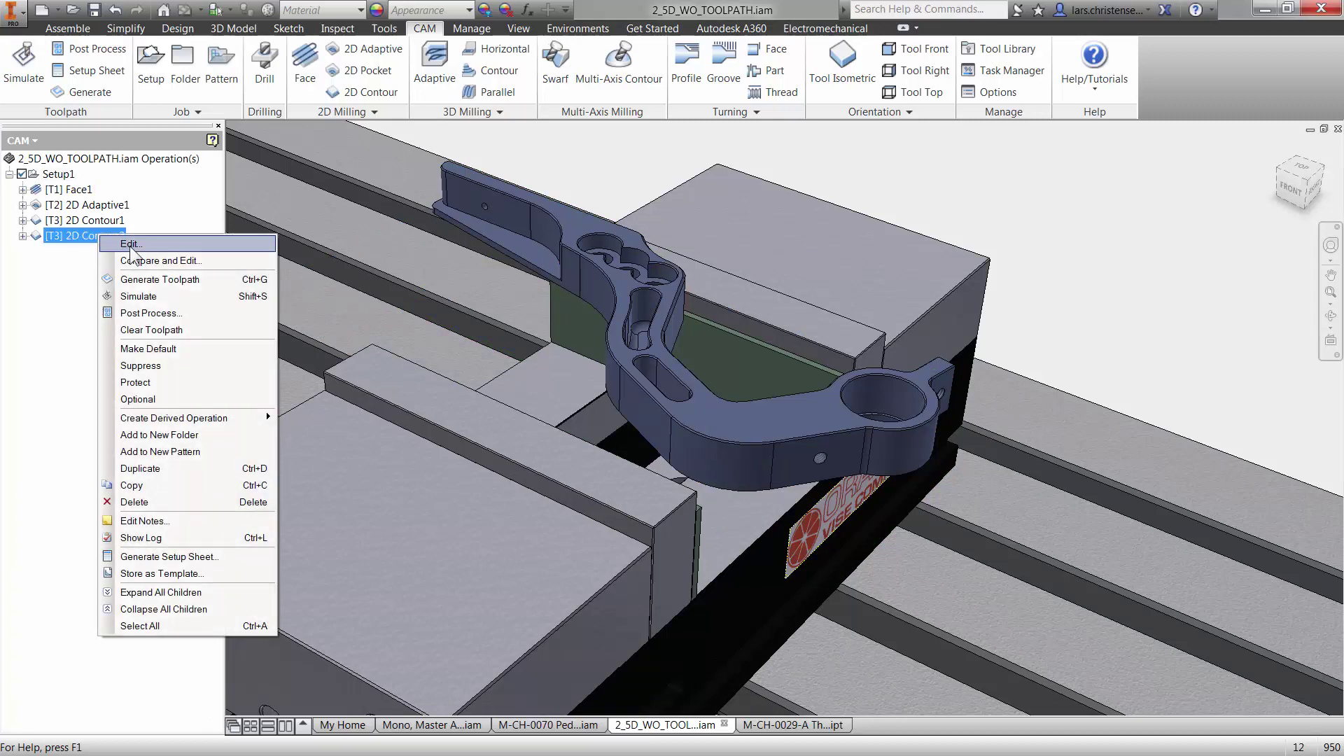
left_click(129, 244)
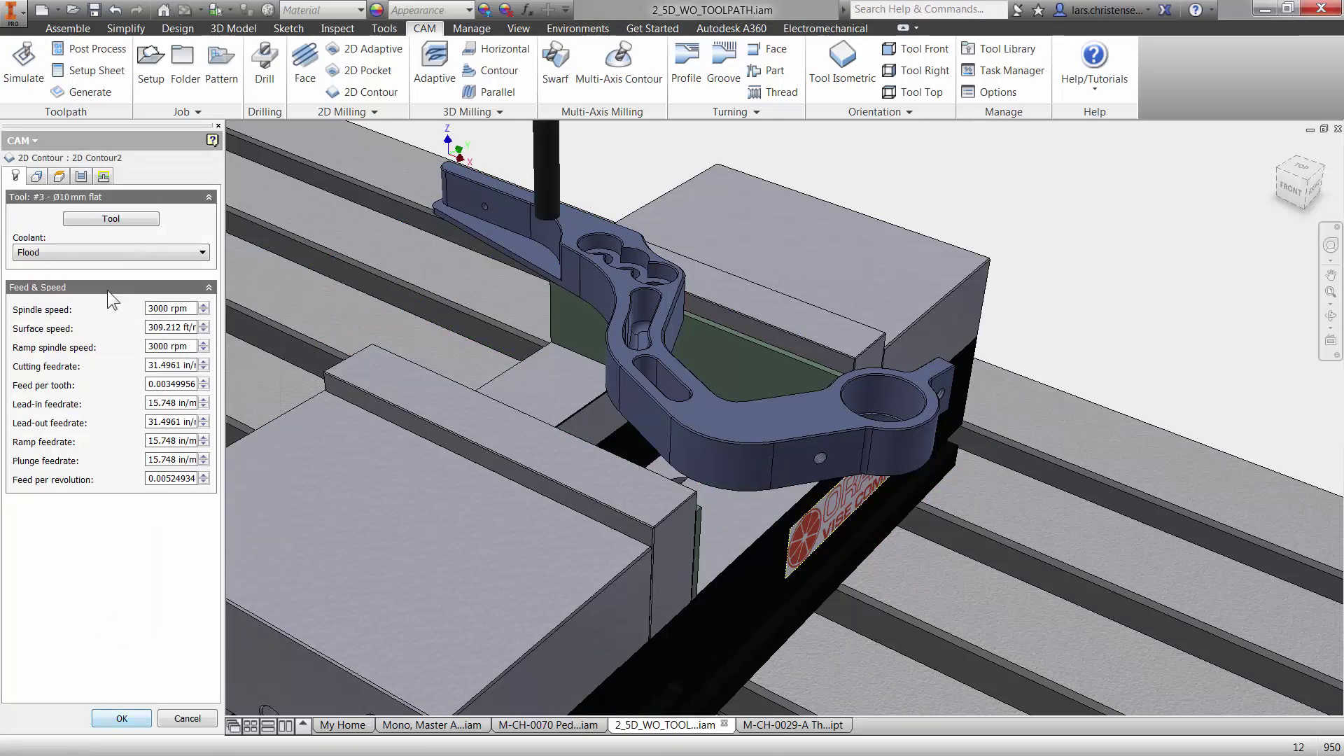
left_click(80, 177)
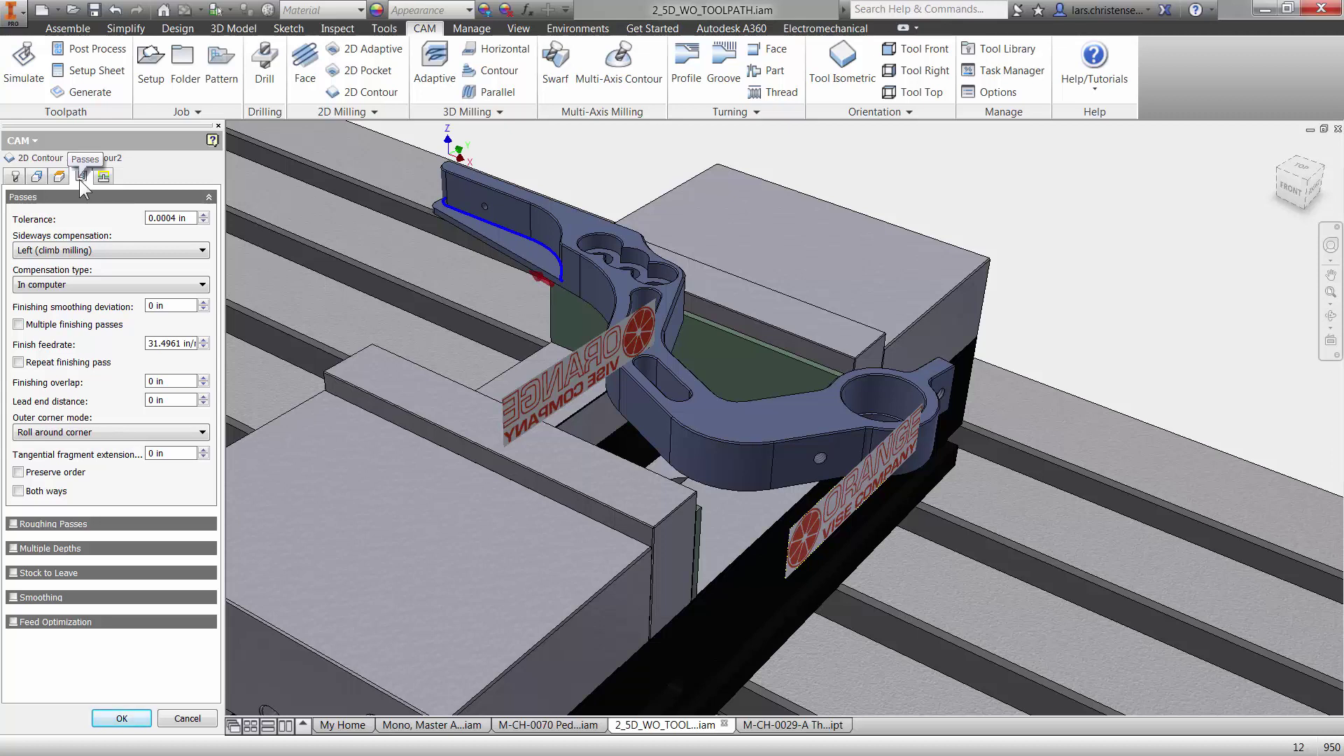
Enable multiple finishing passes with 4 passes at 0.1 in stepover and regenerate.
left_click(19, 325)
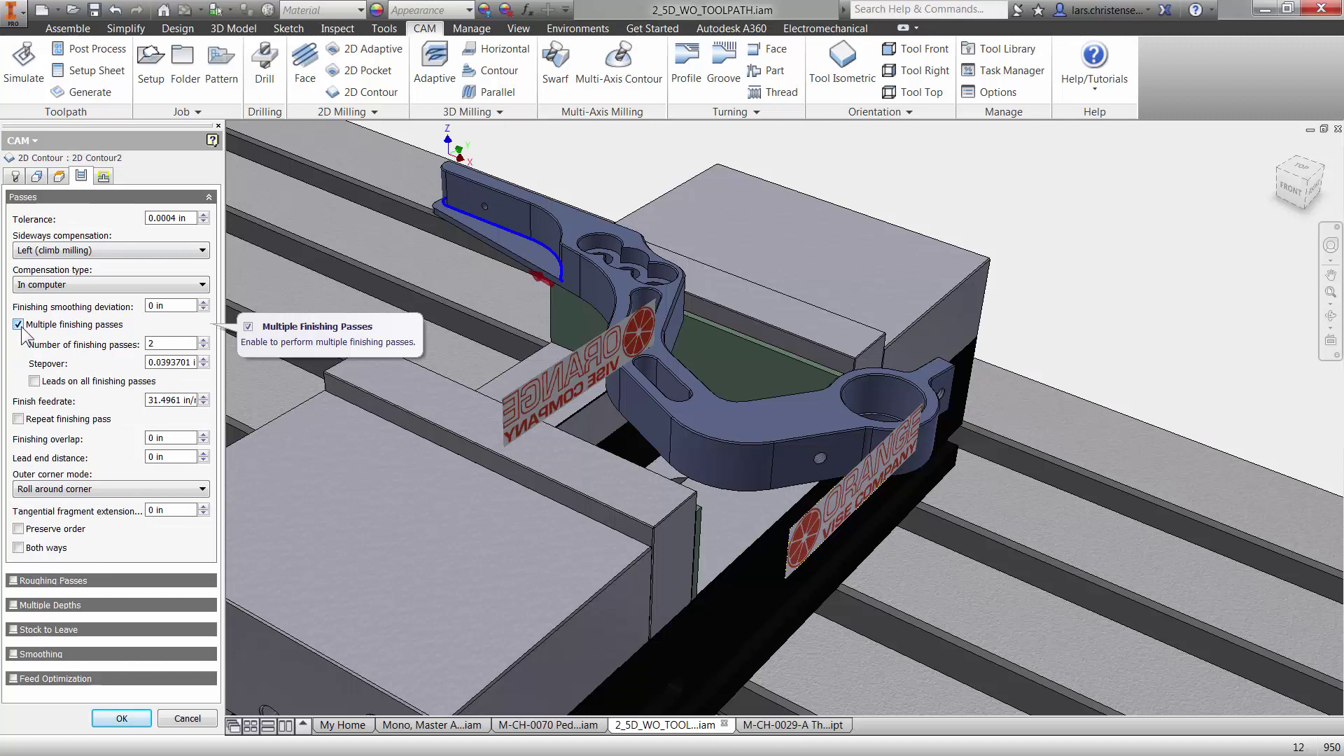
left_click(18, 325)
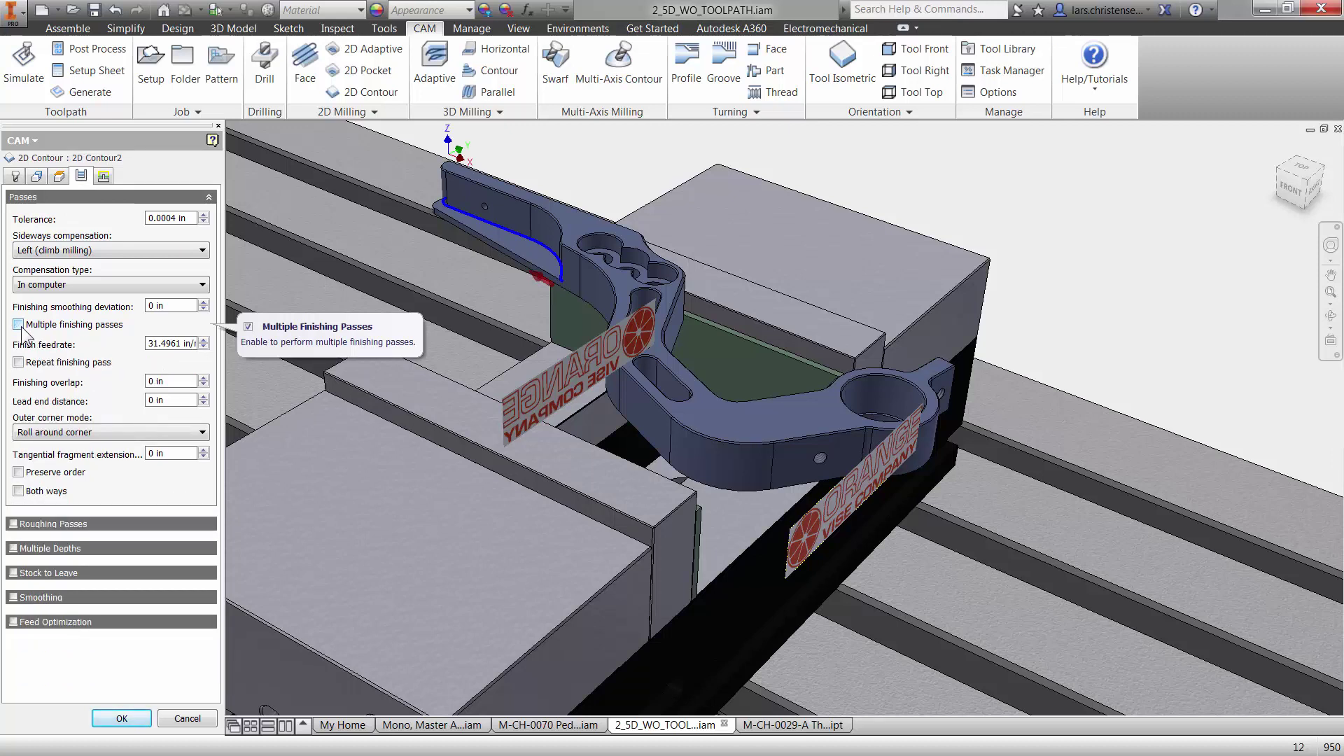
left_click(18, 325)
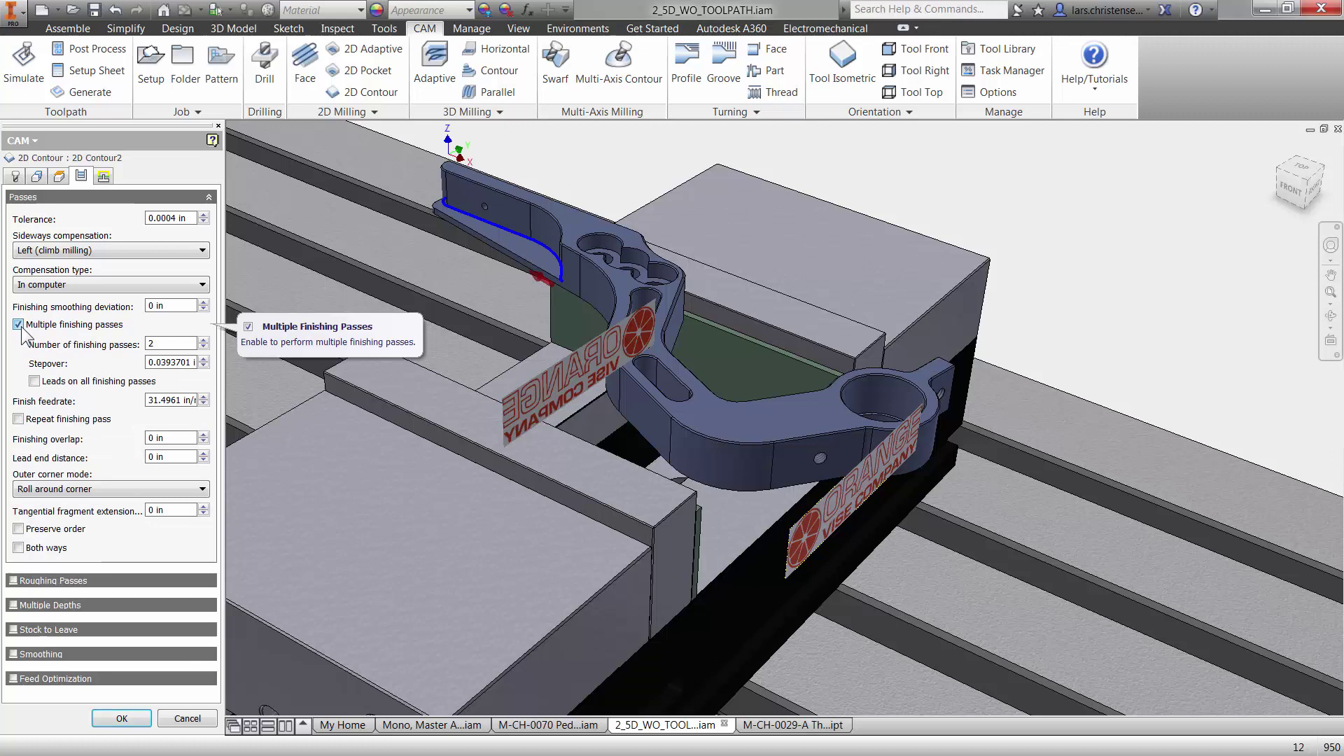
left_click(144, 344)
left_click(189, 363)
left_click_drag(150, 363, 202, 362)
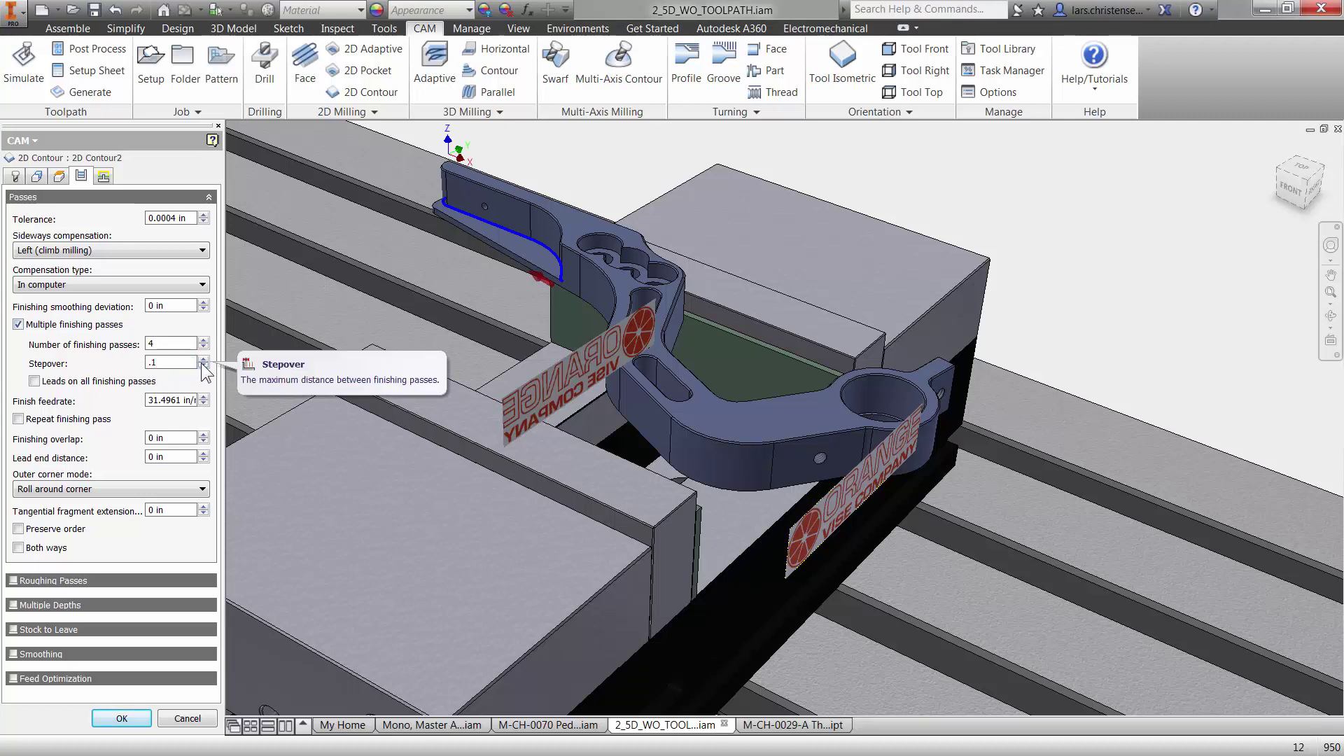
left_click(118, 721)
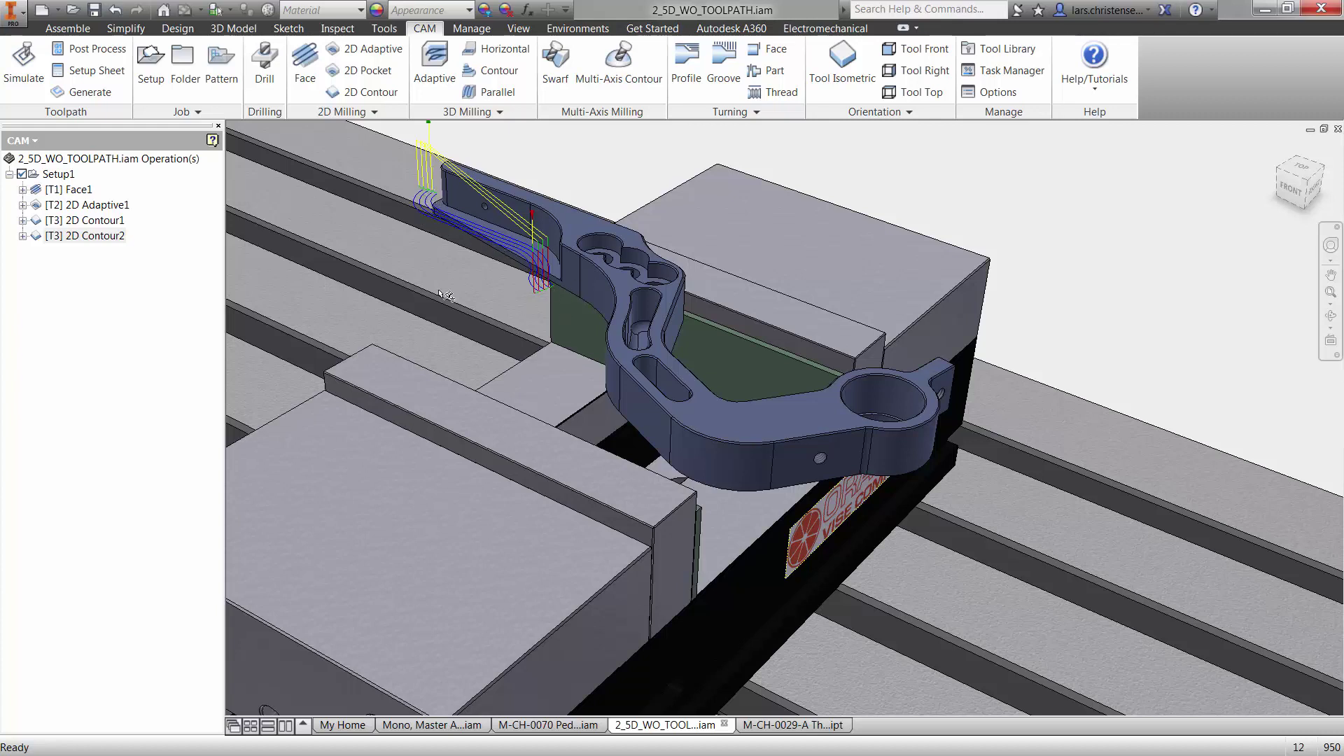
left_click(71, 179)
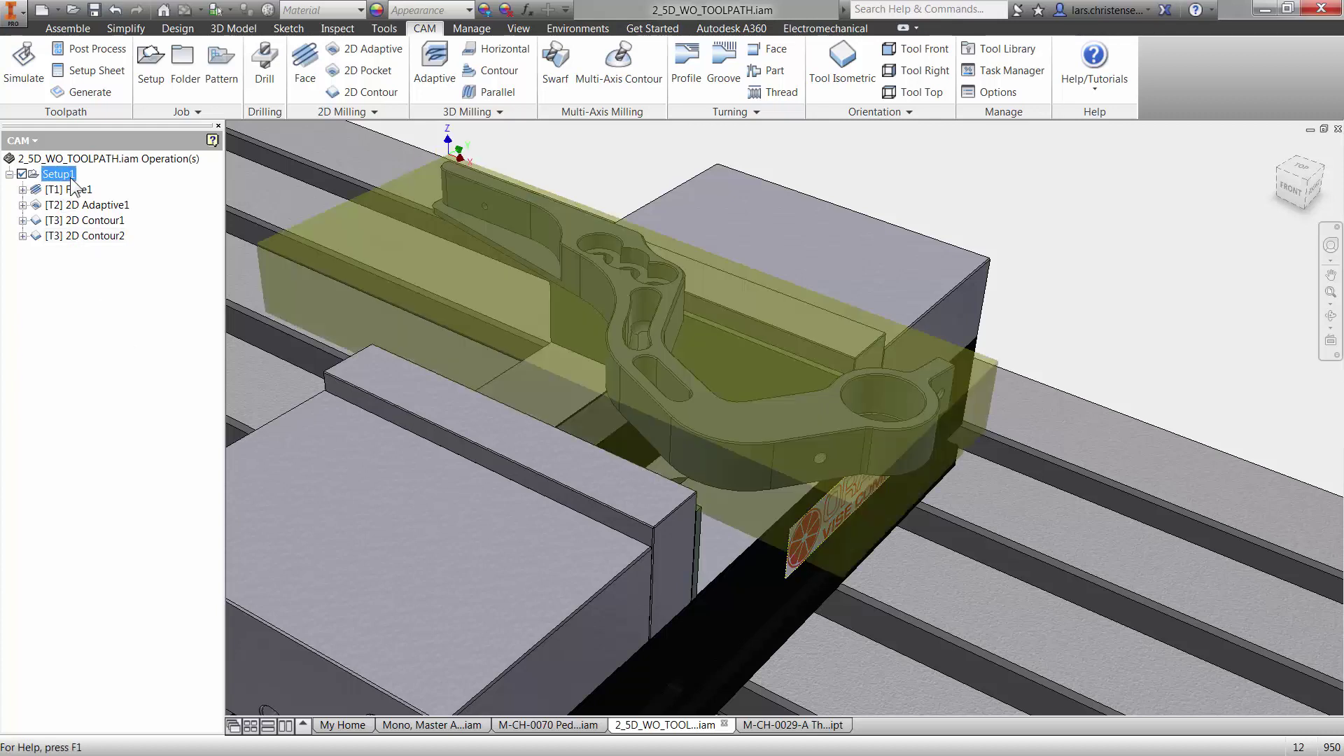
left_click(30, 79)
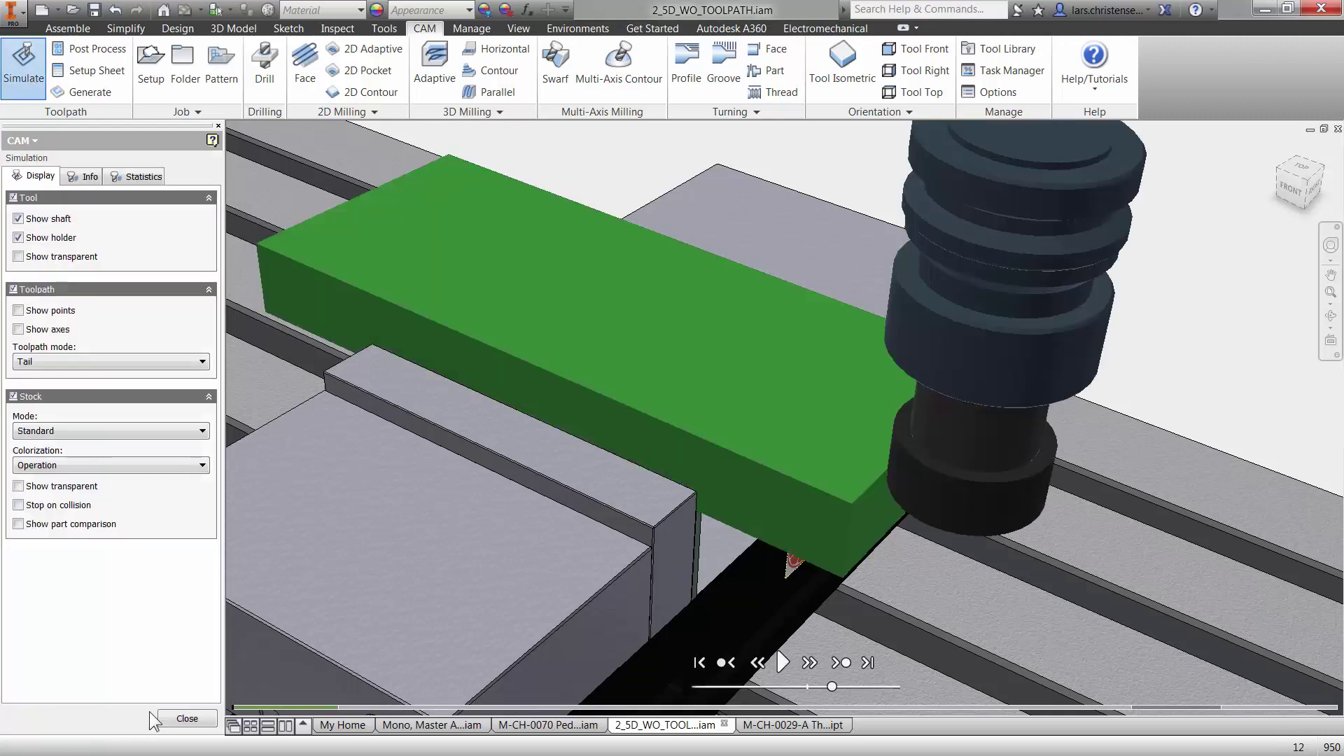
left_click(778, 663)
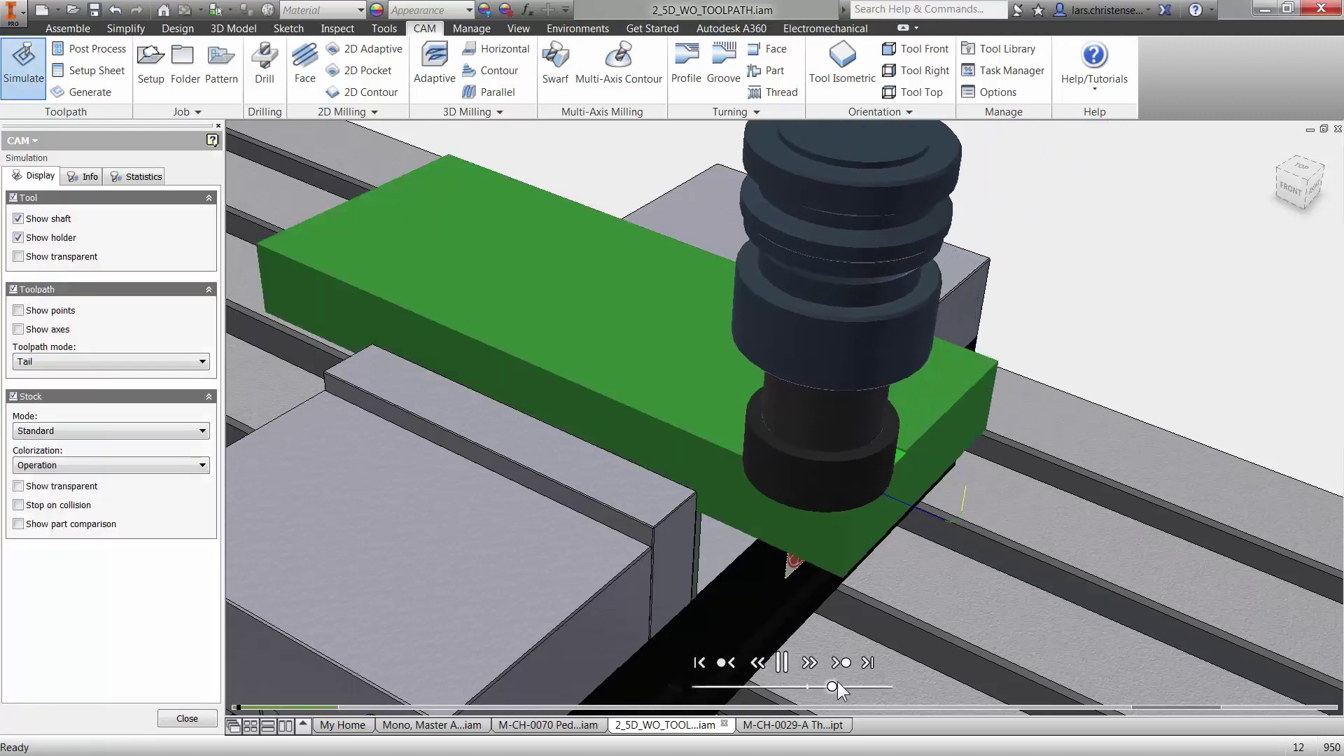
left_click_drag(830, 687, 870, 687)
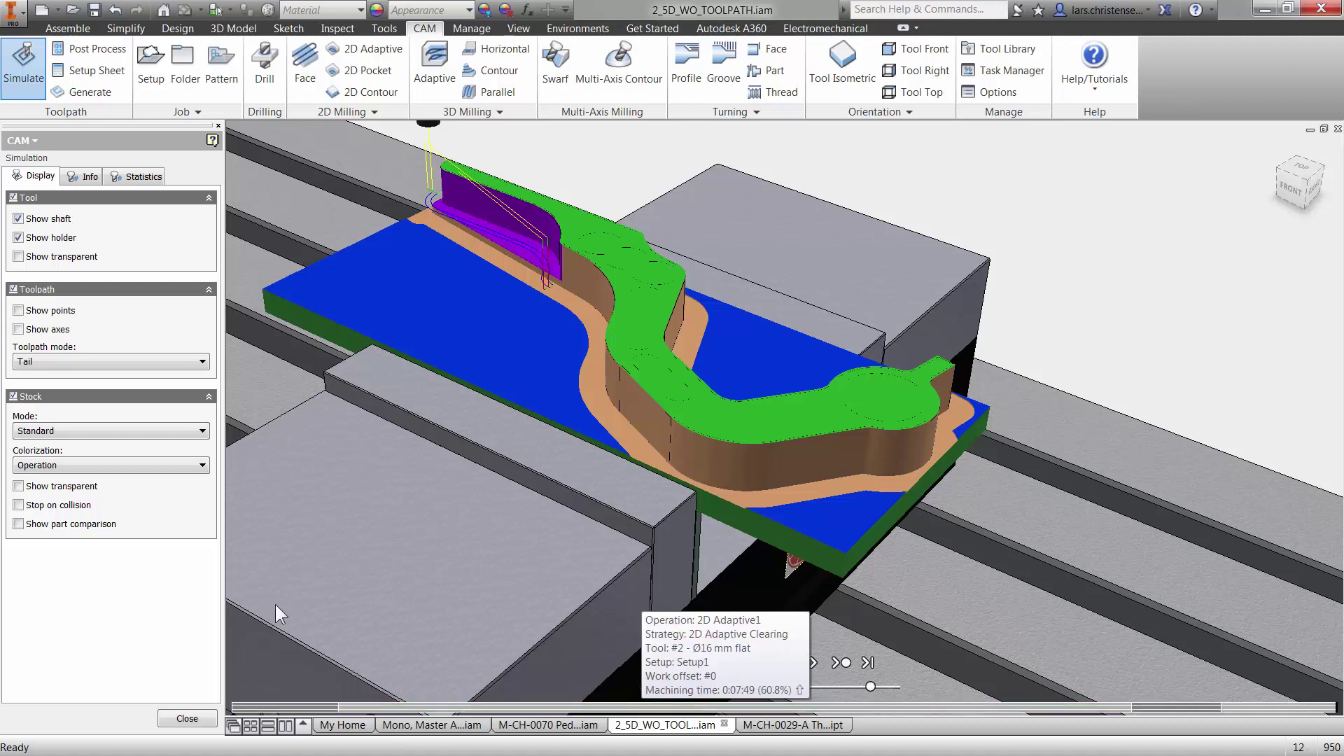
left_click(186, 719)
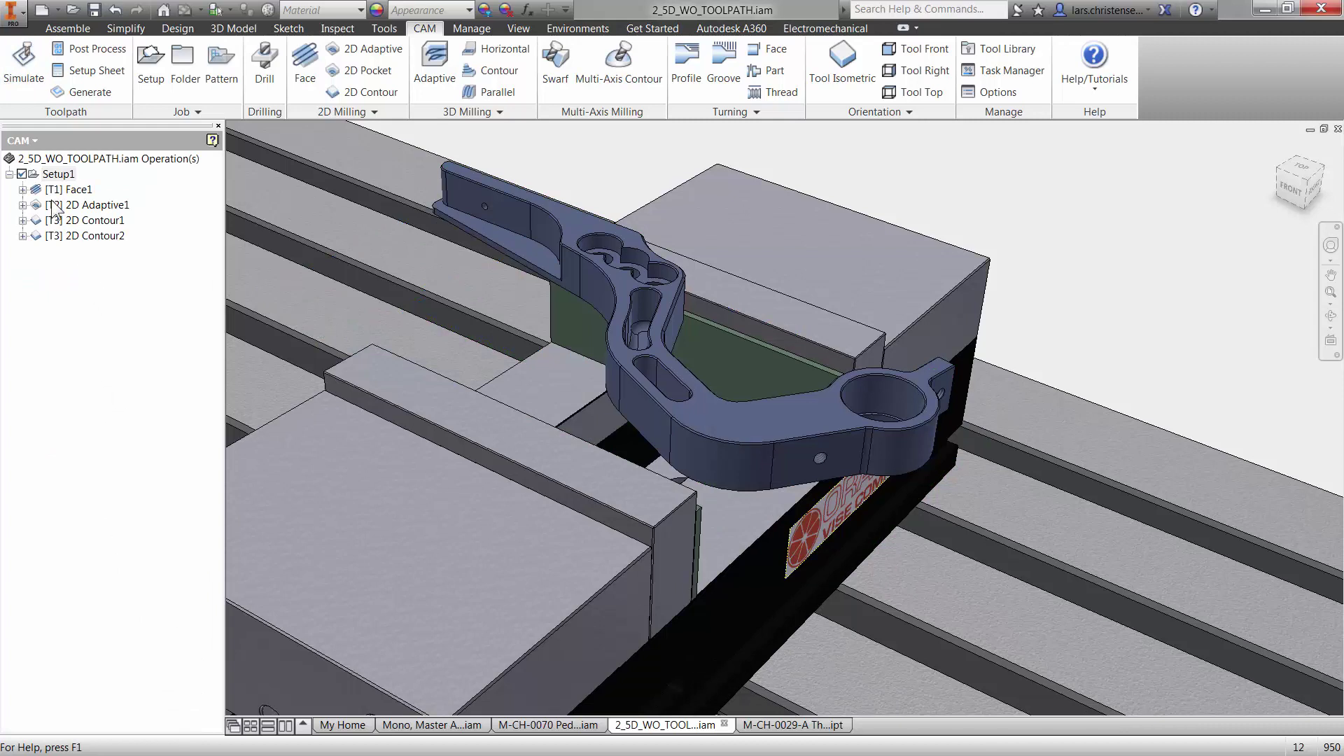